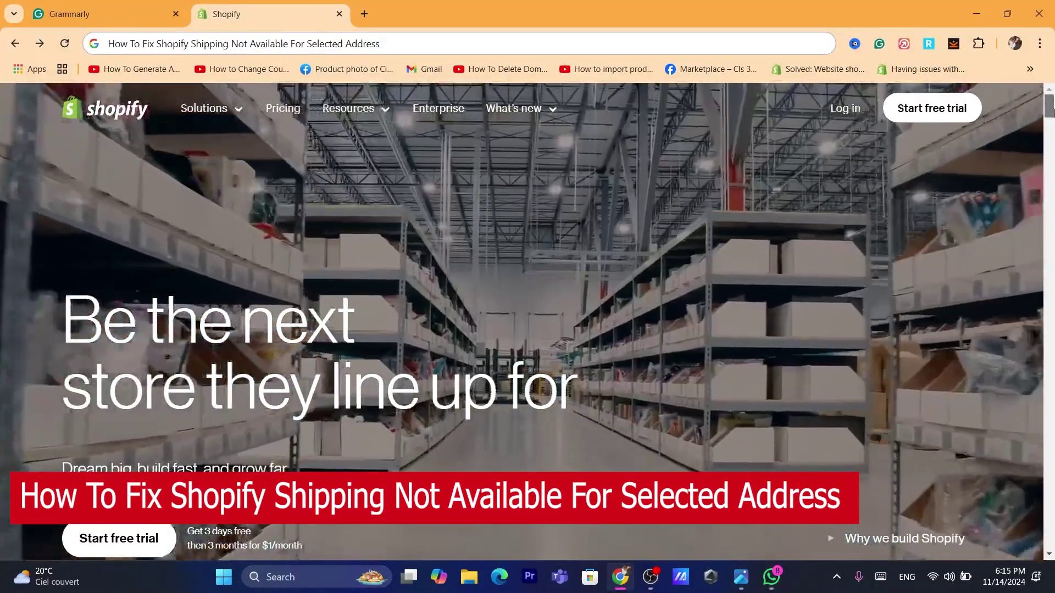
- Scroll the Shopify homepage and log in to the test store's admin Home dashboard
left_click_drag(1049, 111, 1052, 414)
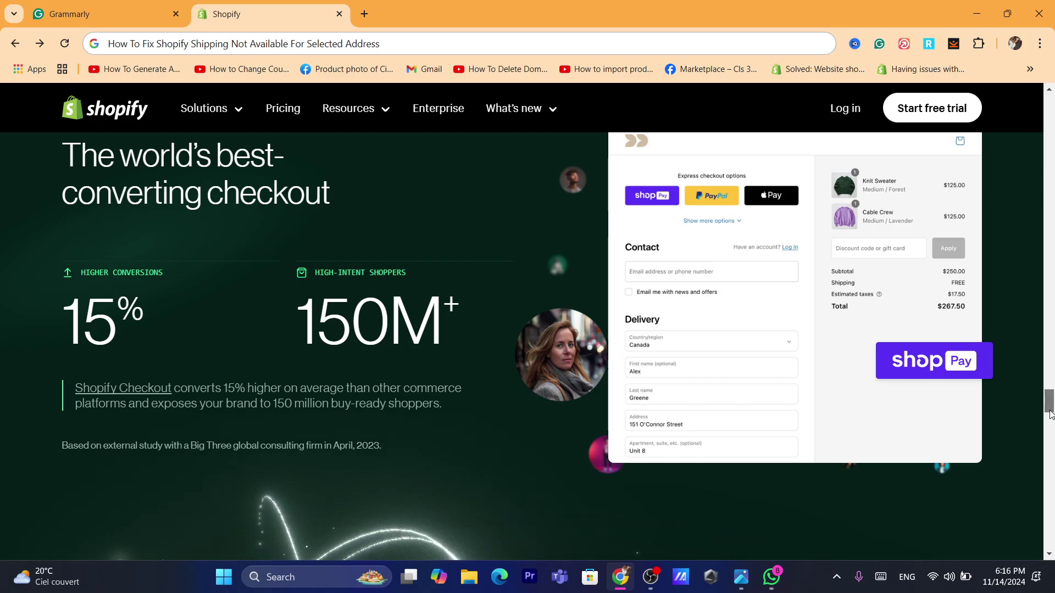
left_click_drag(1052, 416, 1052, 434)
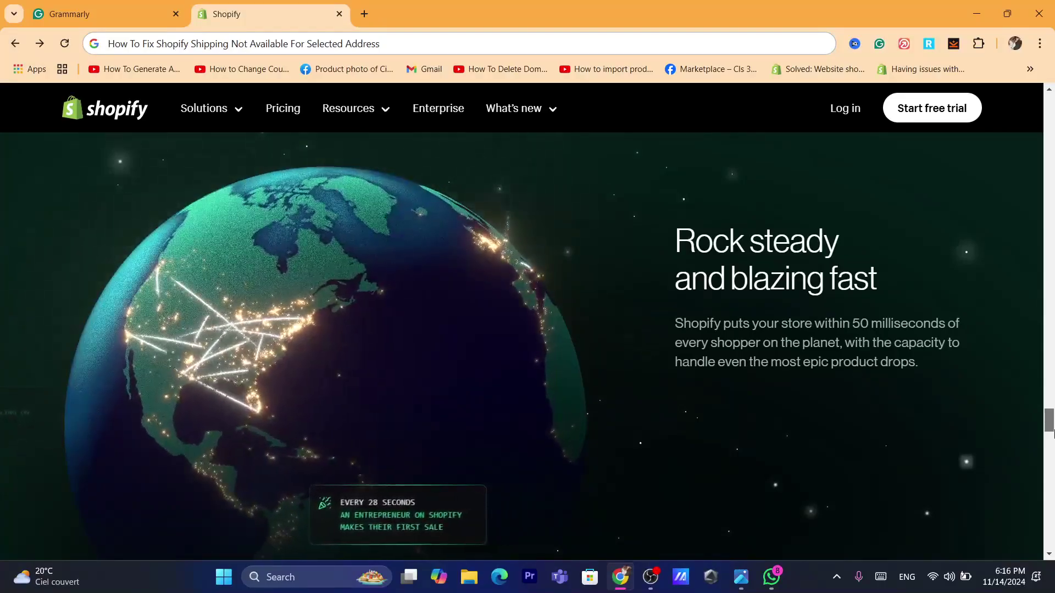
left_click_drag(1052, 434, 1052, 275)
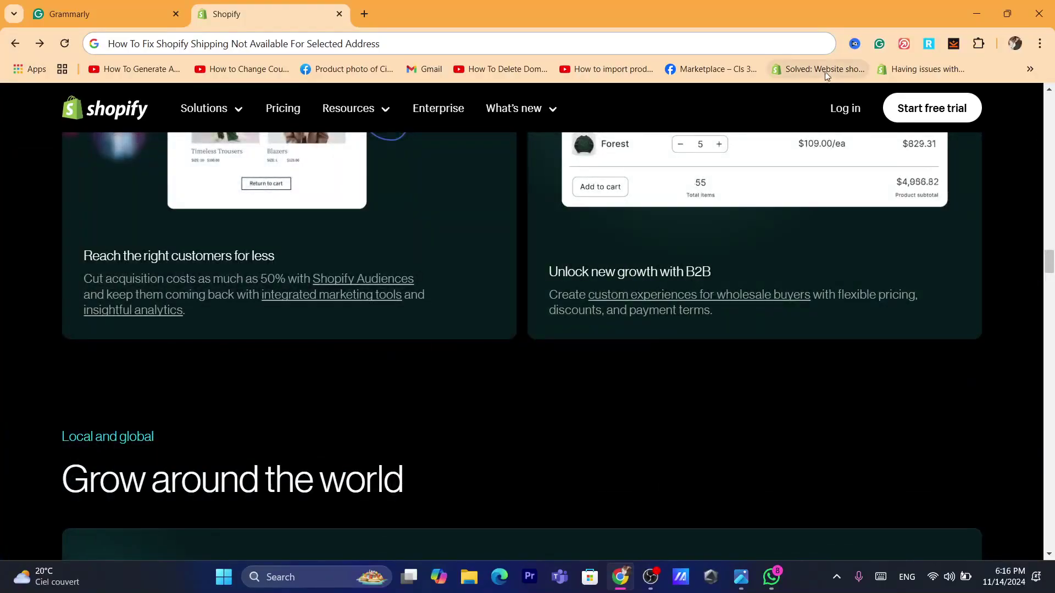
left_click(844, 109)
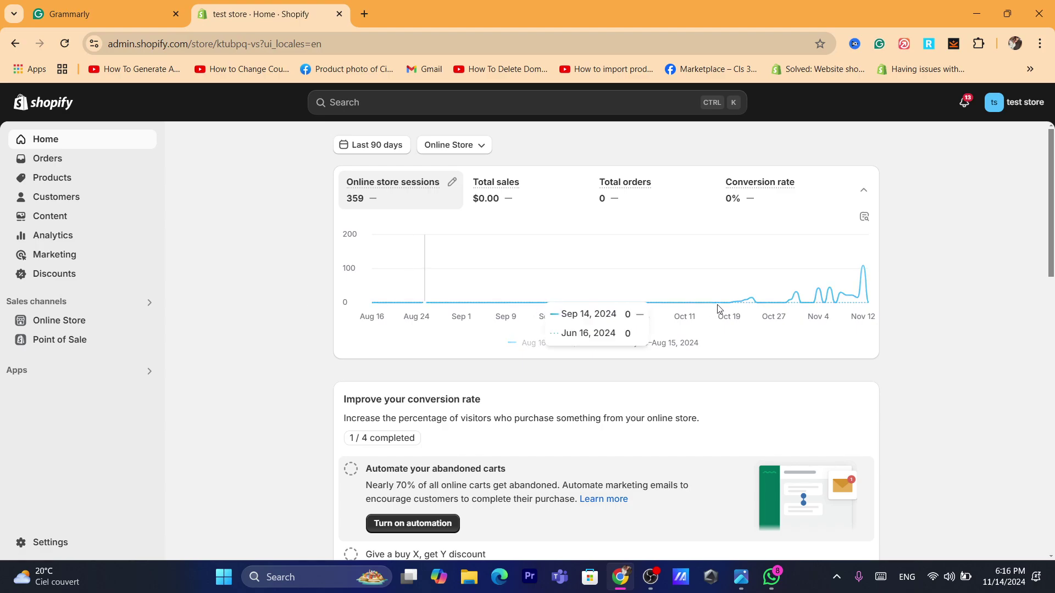
scroll(1053, 320, "down", 4)
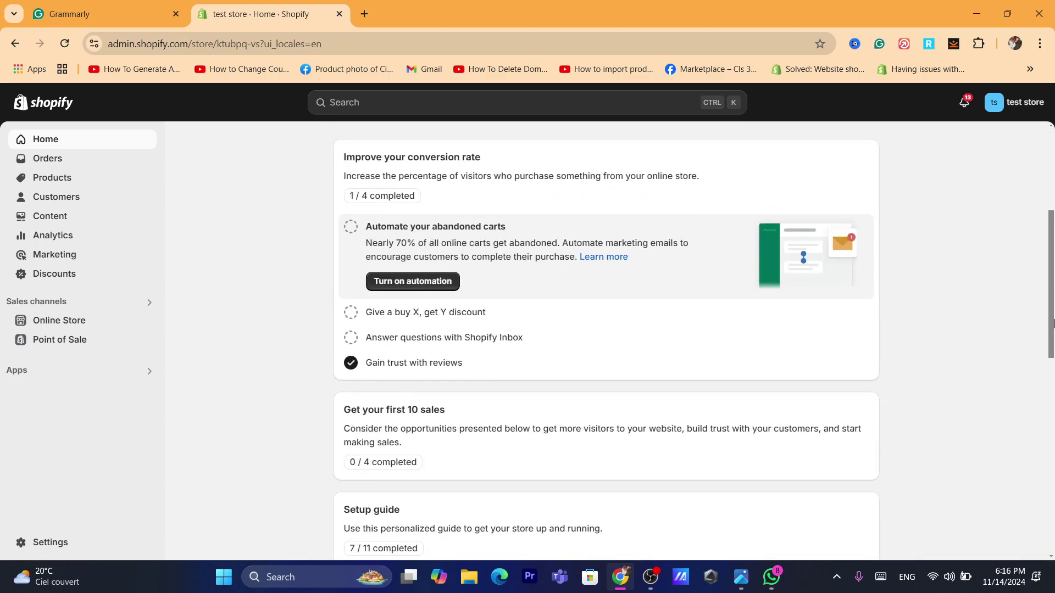
left_click_drag(1053, 320, 1053, 223)
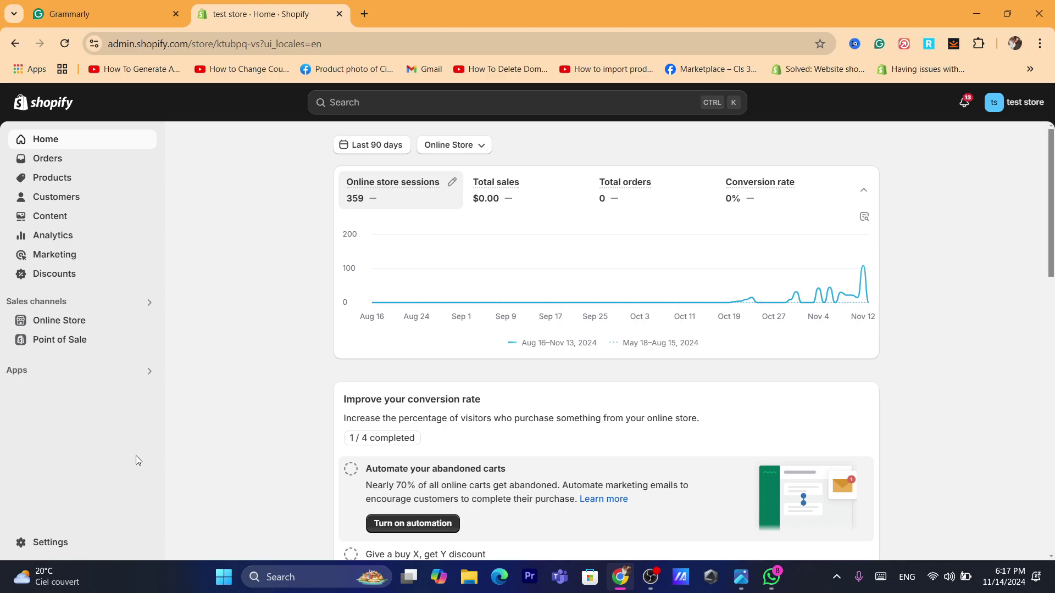
- Open the store settings and go to Shipping and delivery
left_click(39, 546)
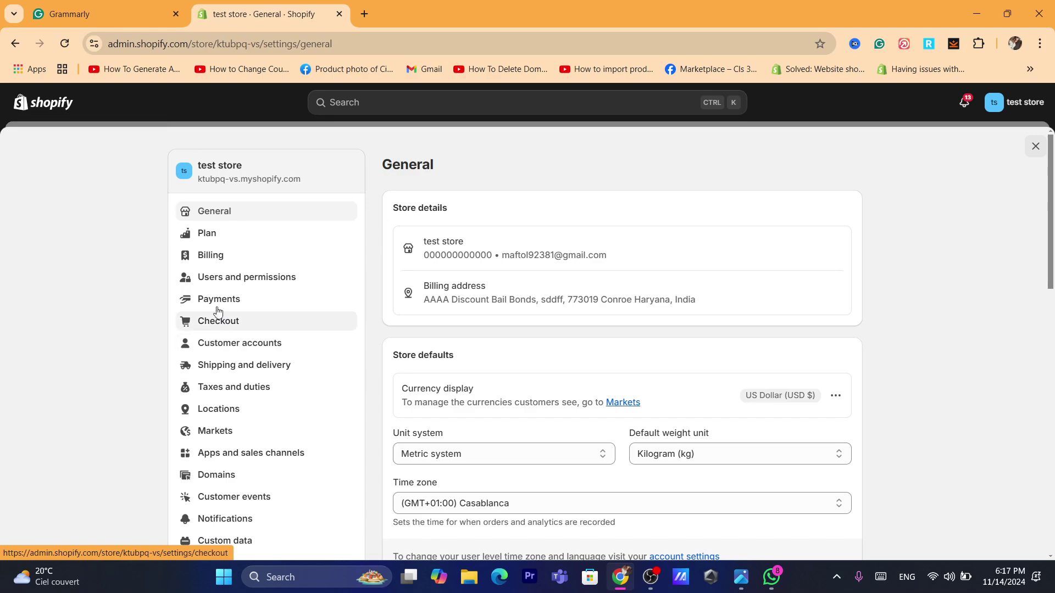
left_click(222, 365)
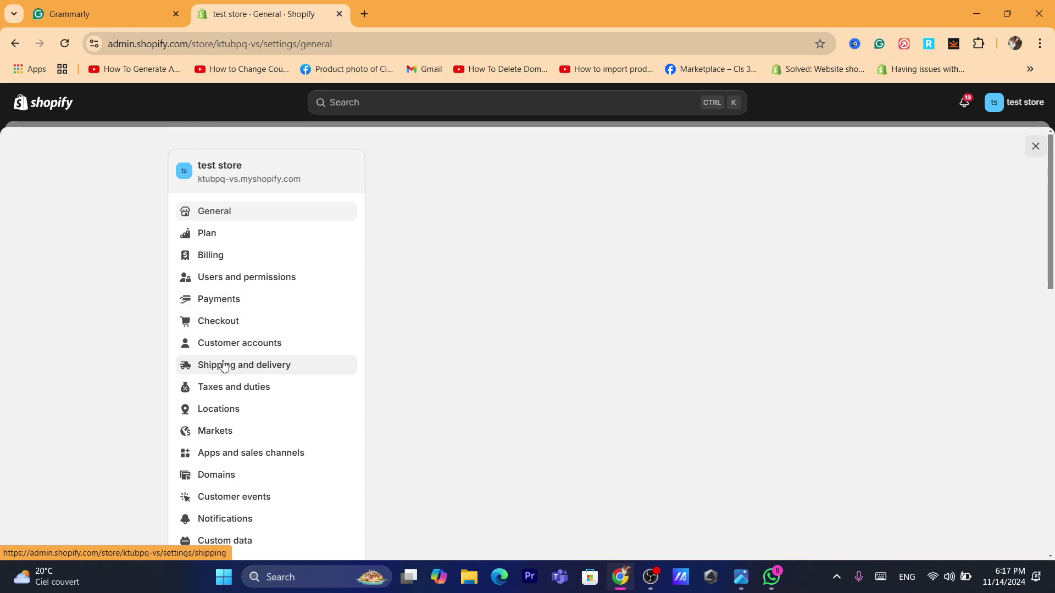
left_click(506, 36)
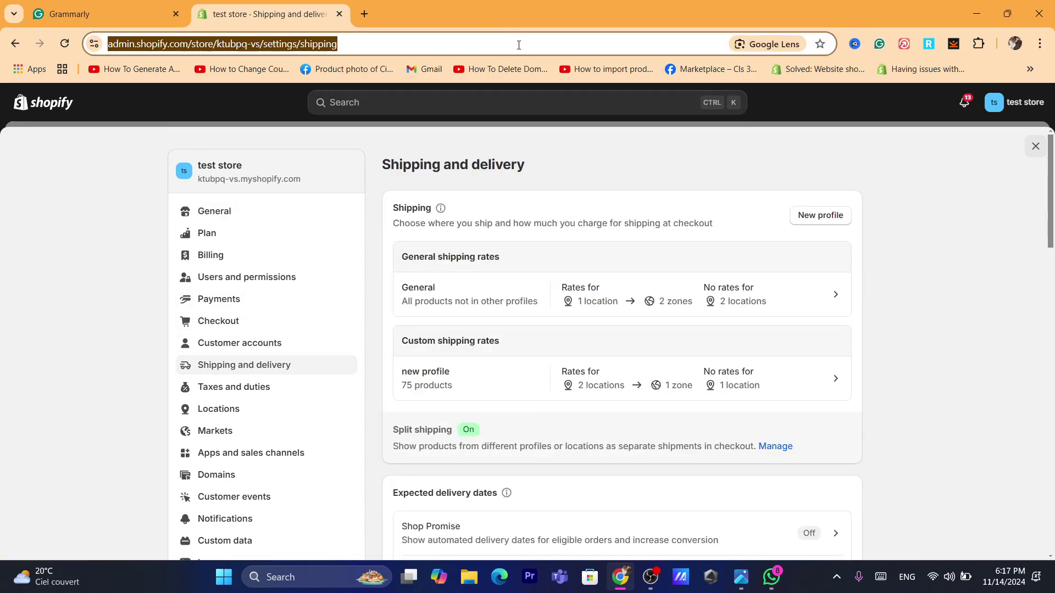
type("d")
- Highlight the Custom shipping rates heading, the word General and the shipping description text
triple_click(450, 340)
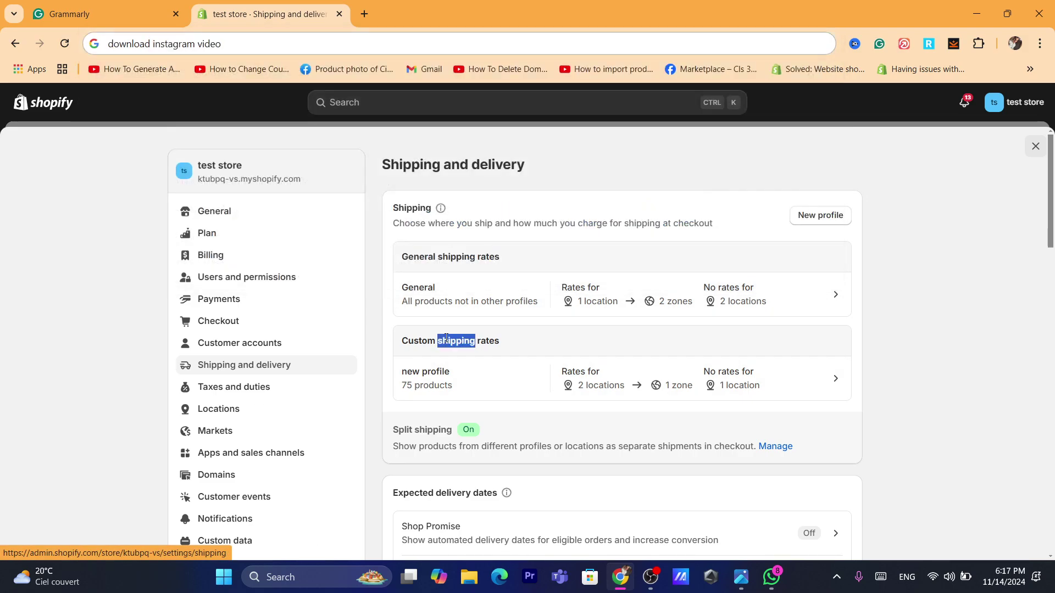
double_click(427, 258)
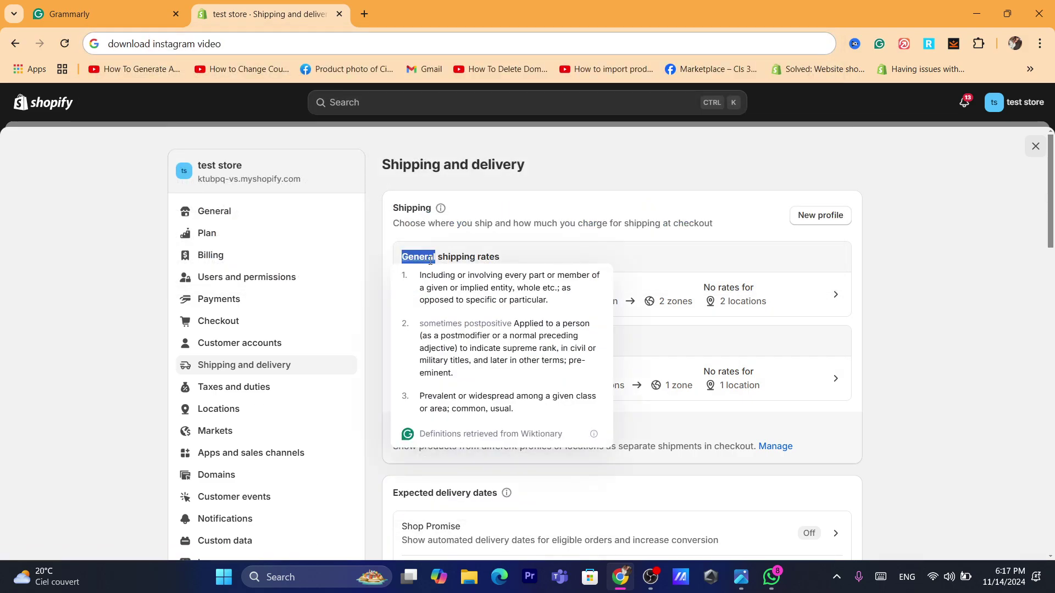
left_click(747, 252)
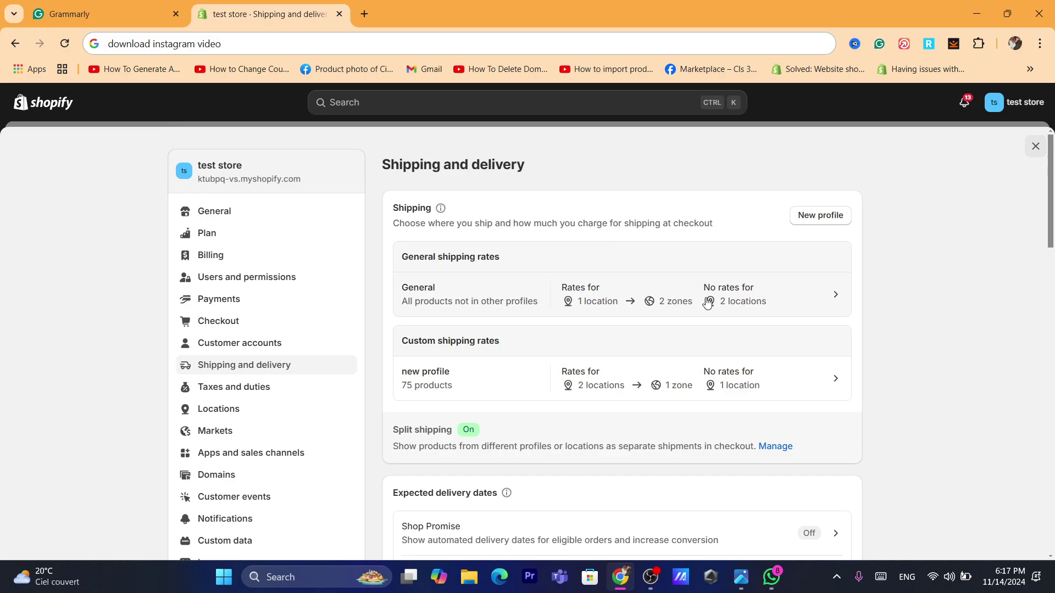
double_click(592, 223)
left_click(584, 223)
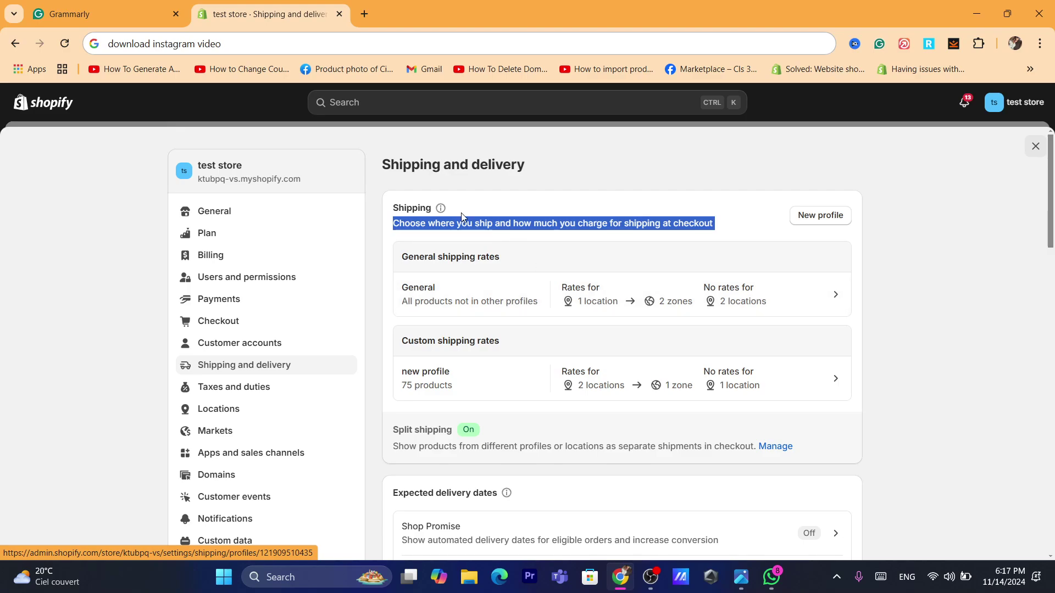
left_click(490, 219)
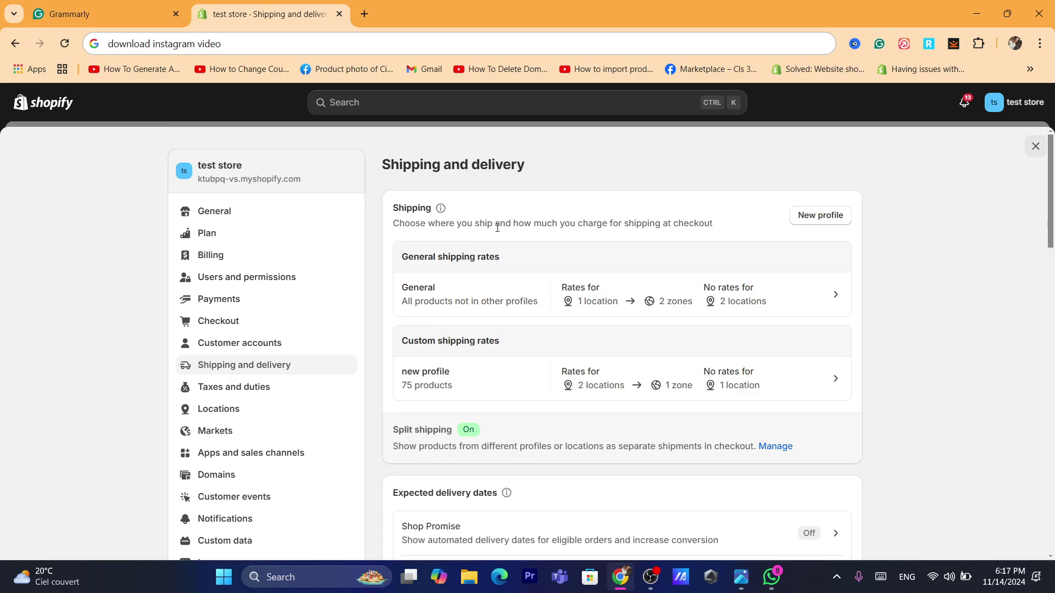
triple_click(497, 227)
triple_click(493, 225)
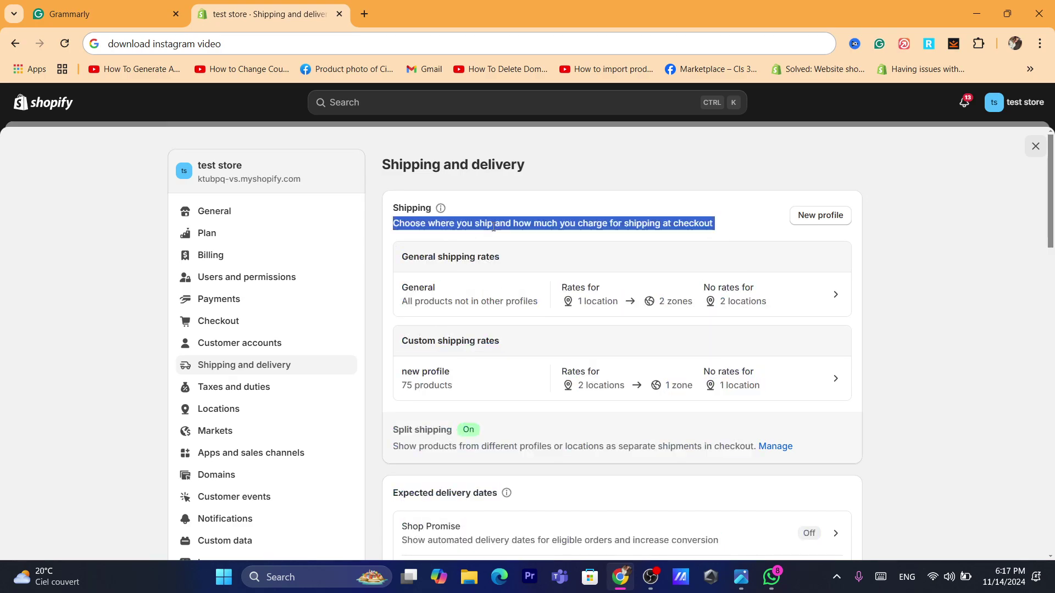
left_click(575, 228)
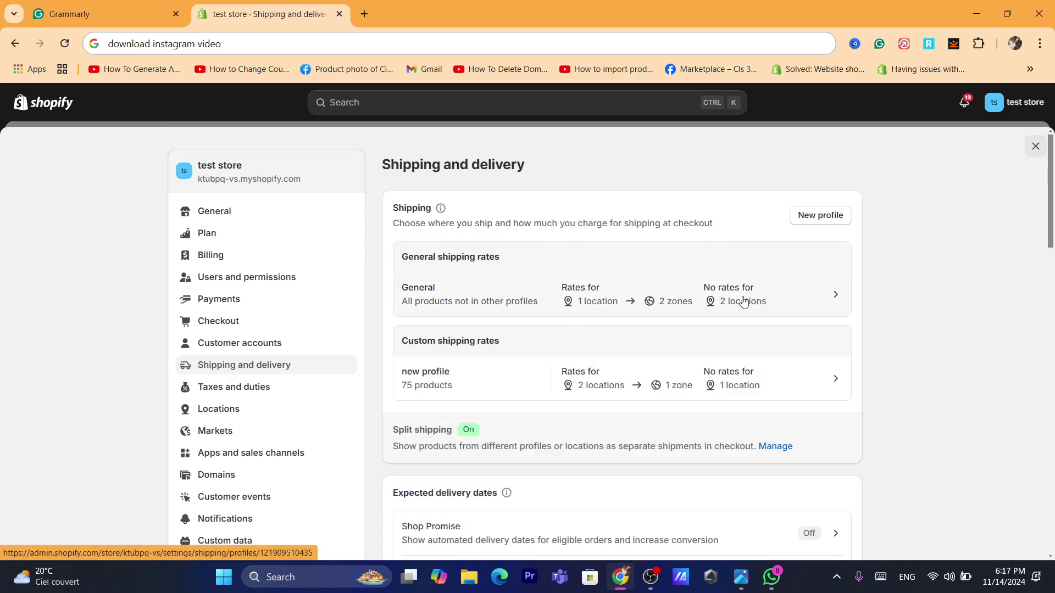
left_click(478, 292)
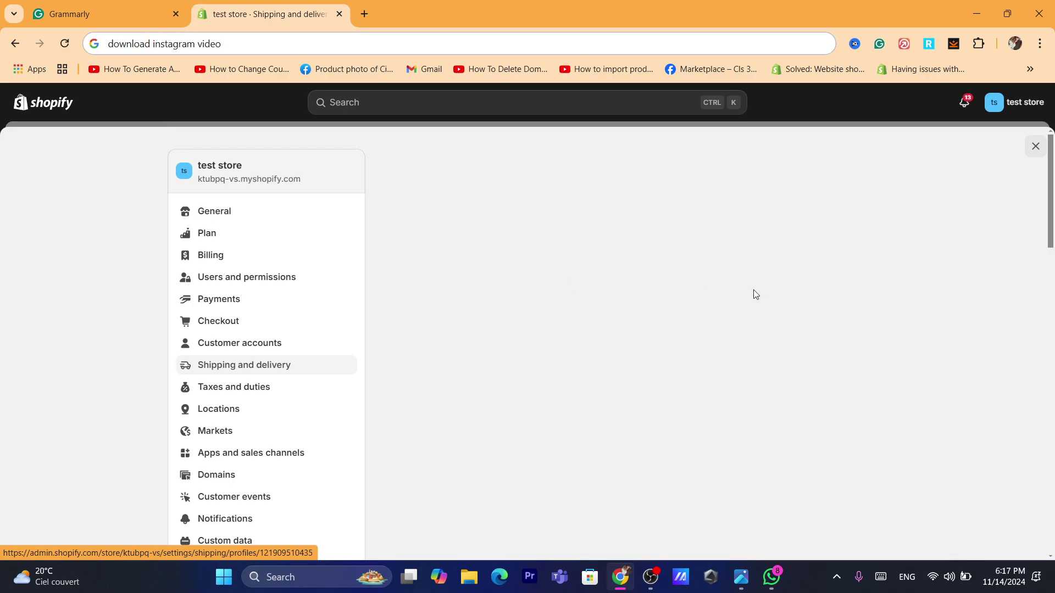
scroll(1053, 222, "down", 2)
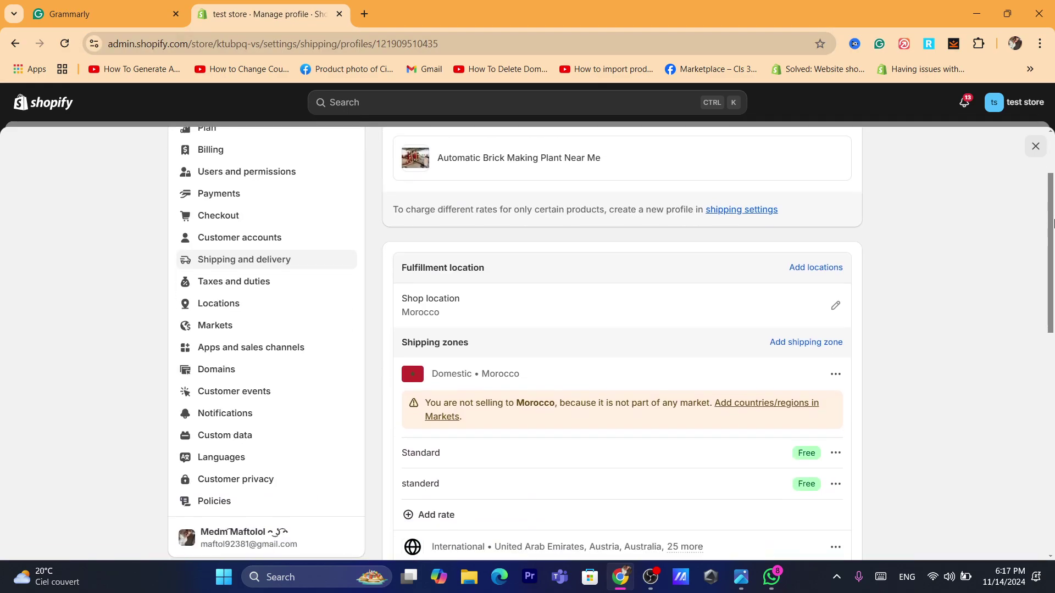
scroll(1053, 222, "down", 3)
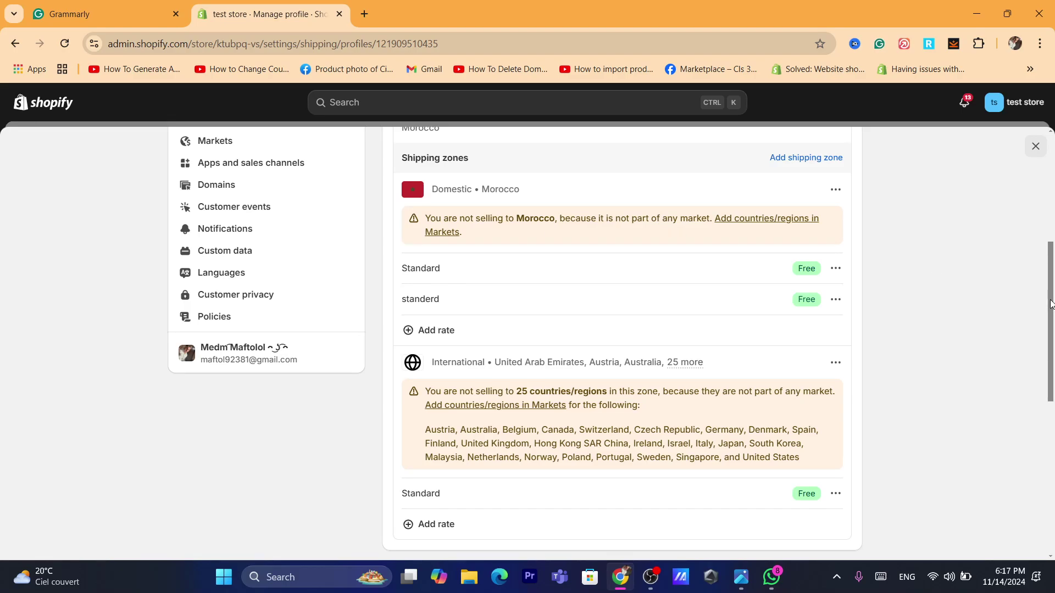
scroll(1050, 304, "down", 2)
scroll(560, 283, "up", 1)
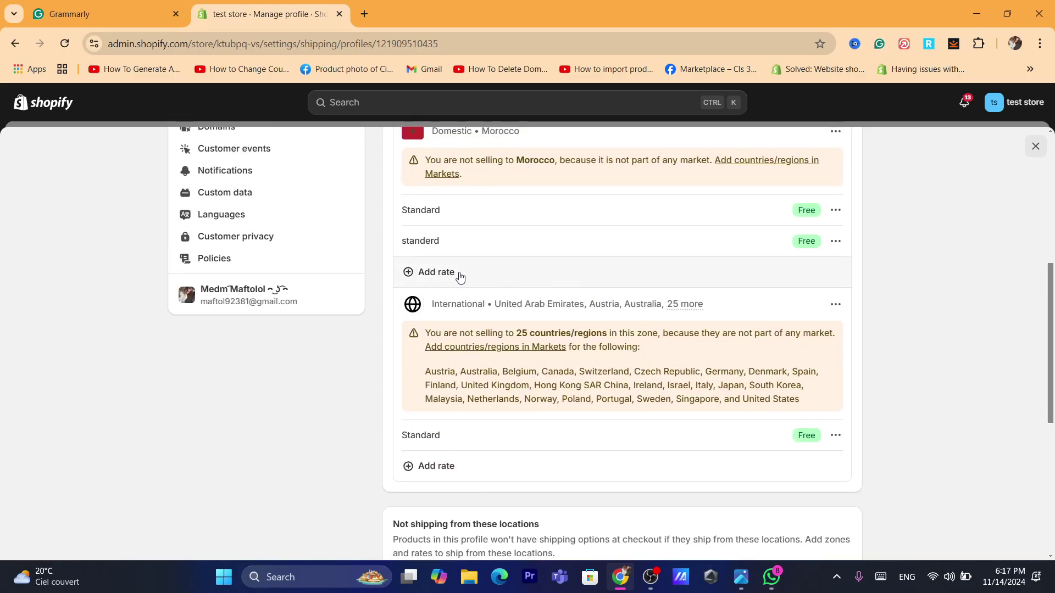
left_click(459, 273)
left_click(432, 368)
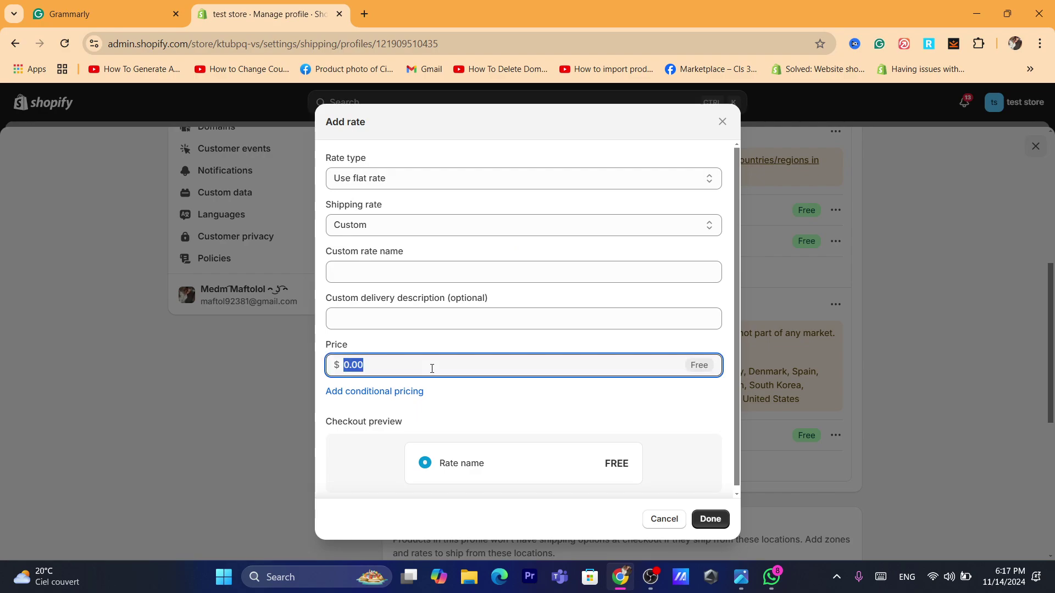
left_click(657, 529)
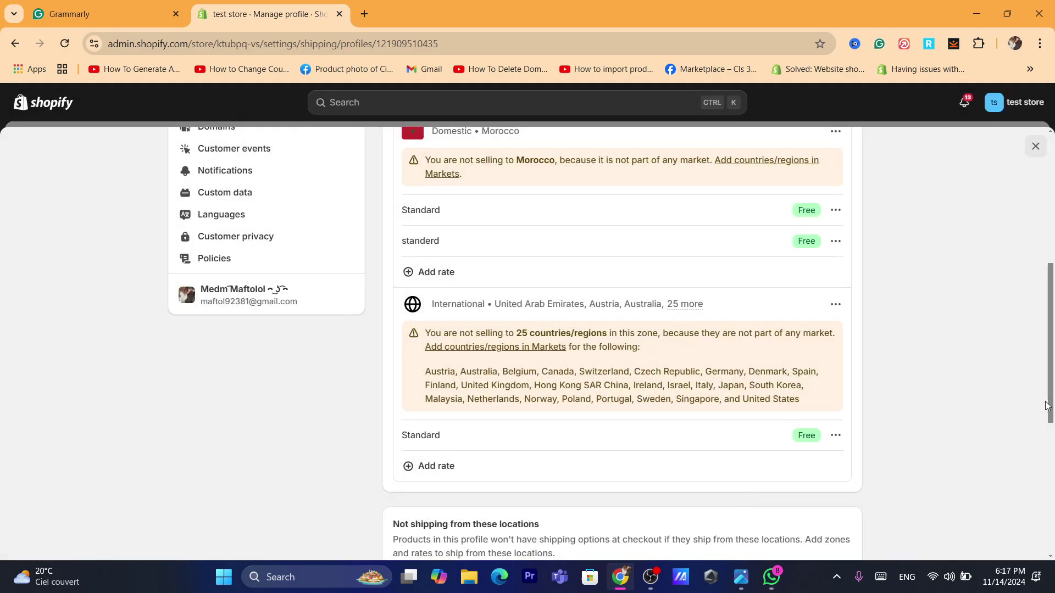
left_click_drag(1051, 407, 1042, 343)
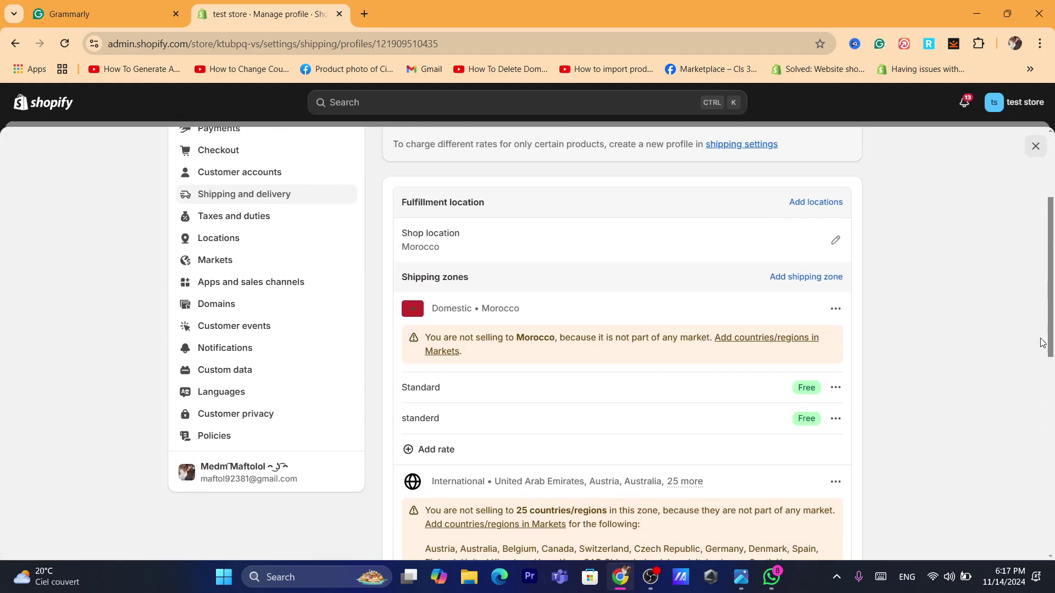
left_click_drag(431, 337, 672, 346)
left_click(542, 339)
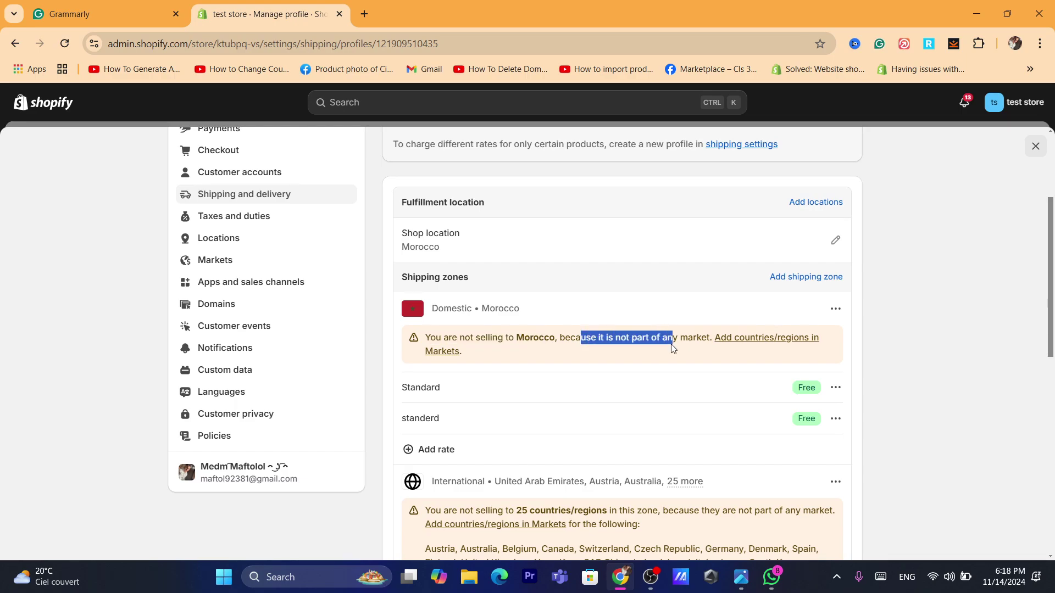
left_click(1023, 269)
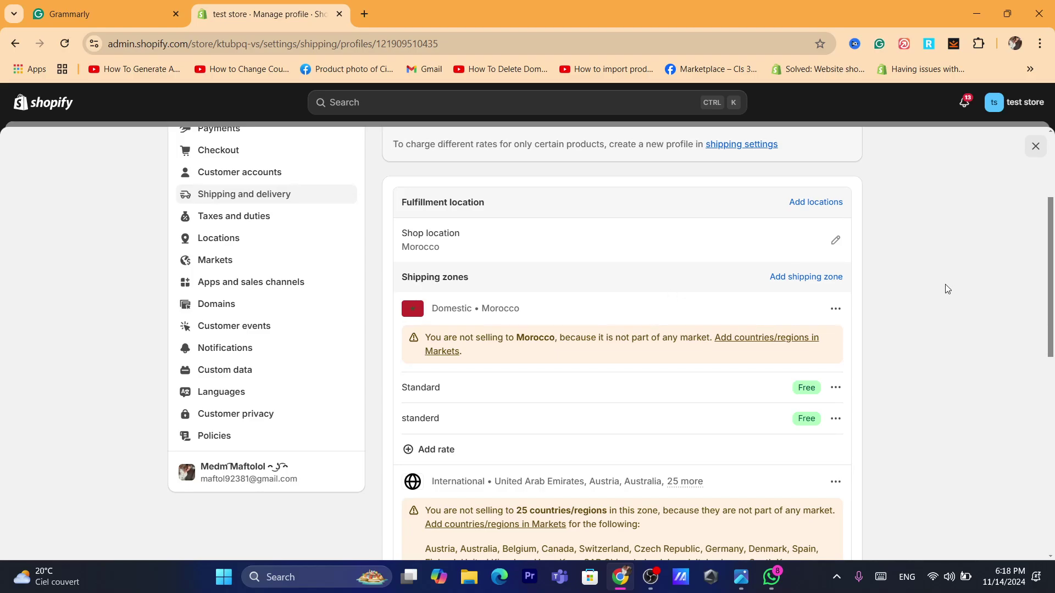
left_click_drag(1053, 269, 1053, 341)
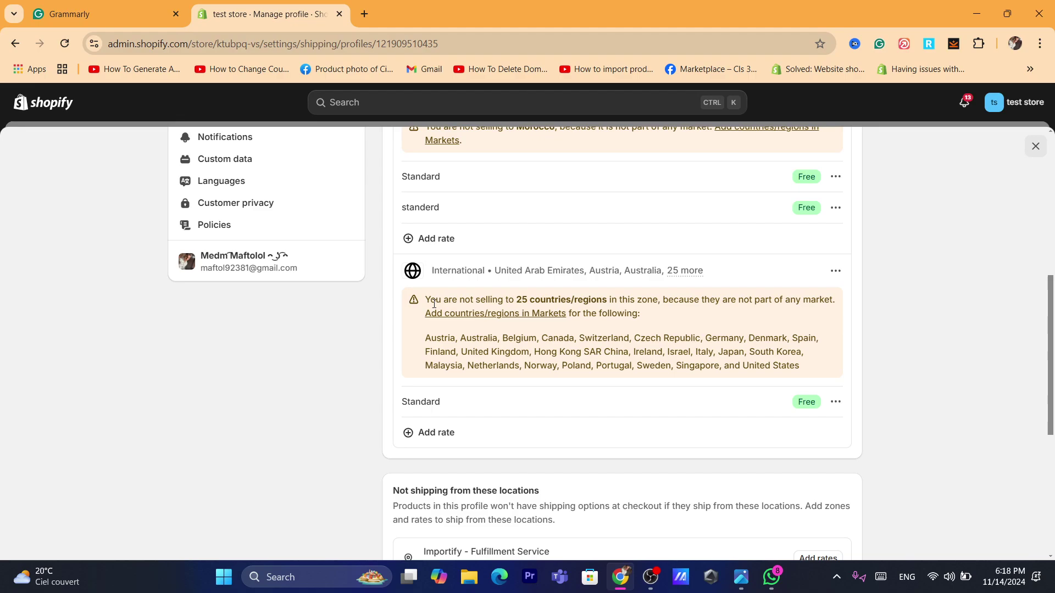
left_click_drag(424, 301, 782, 305)
double_click(492, 302)
double_click(532, 295)
left_click(690, 298)
double_click(689, 298)
left_click(805, 300)
- Add a free 0.00 rate named standerd to the International zone and save the General profile
left_click(432, 436)
left_click(357, 267)
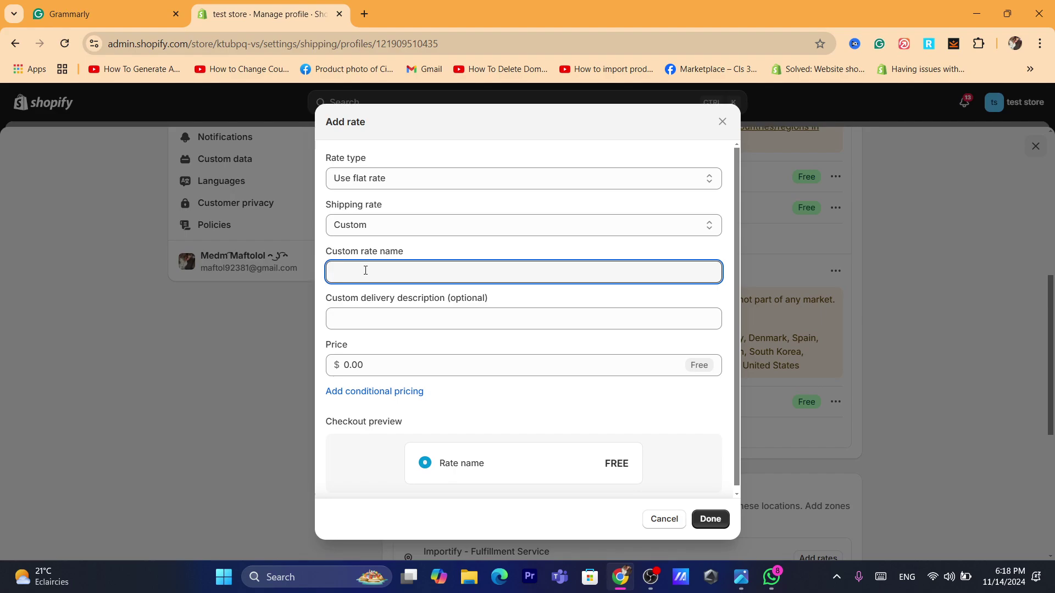
type("standerd")
left_click(398, 367)
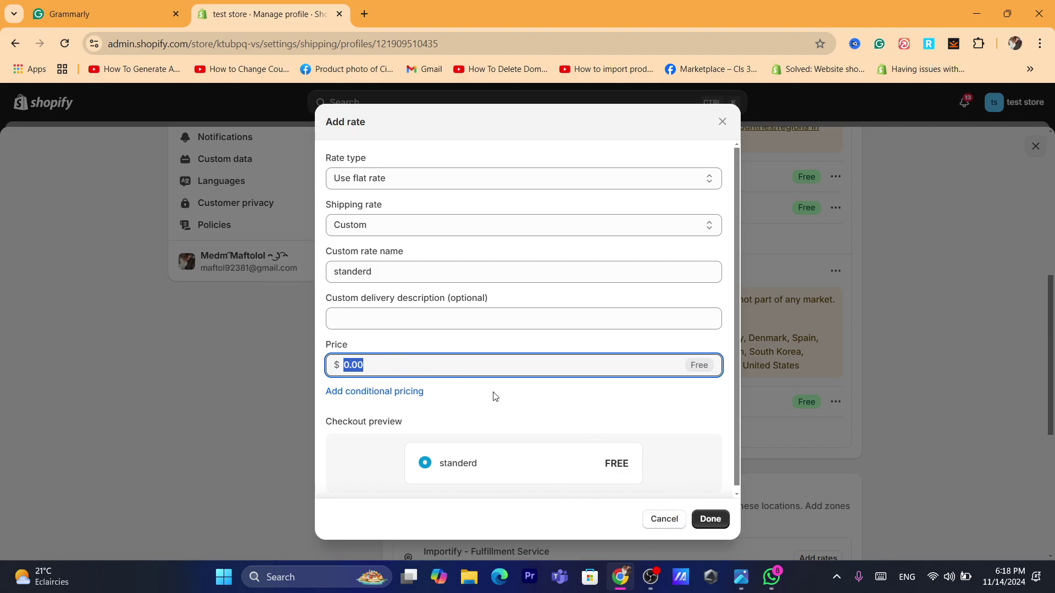
left_click(710, 519)
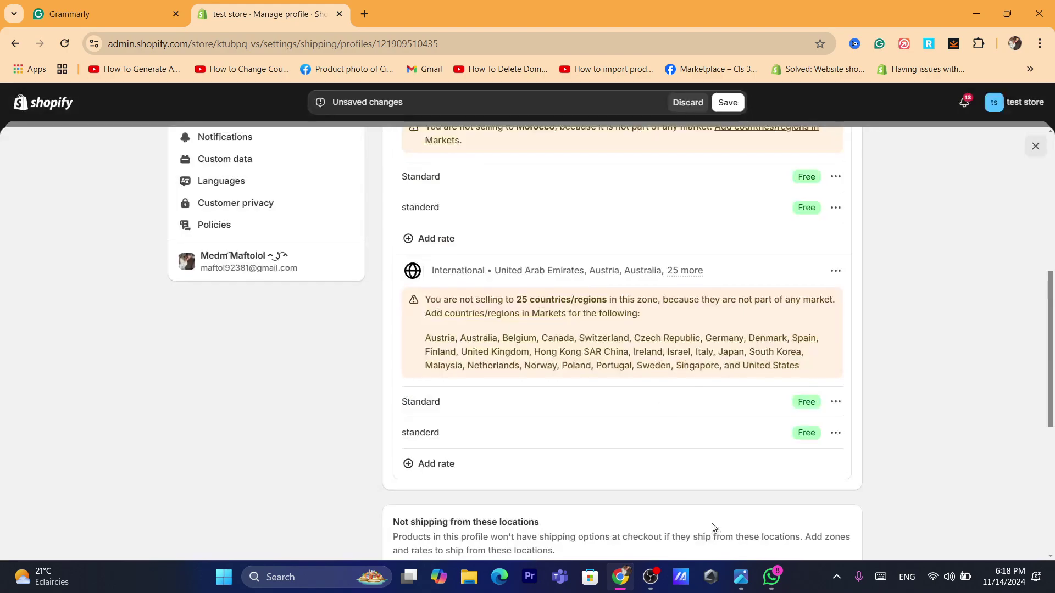
left_click(727, 103)
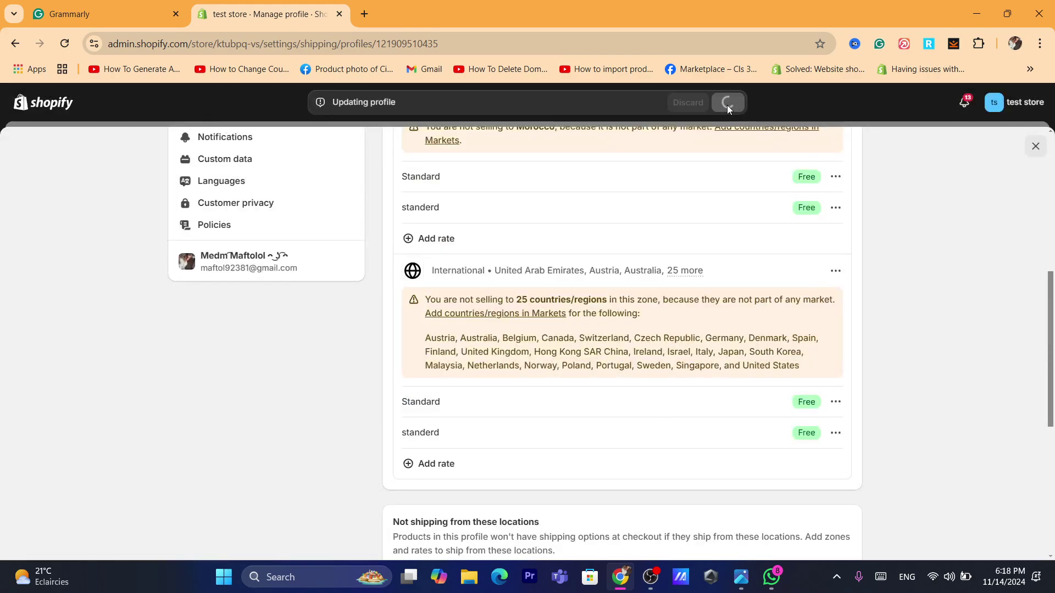
left_click_drag(1052, 360, 1039, 253)
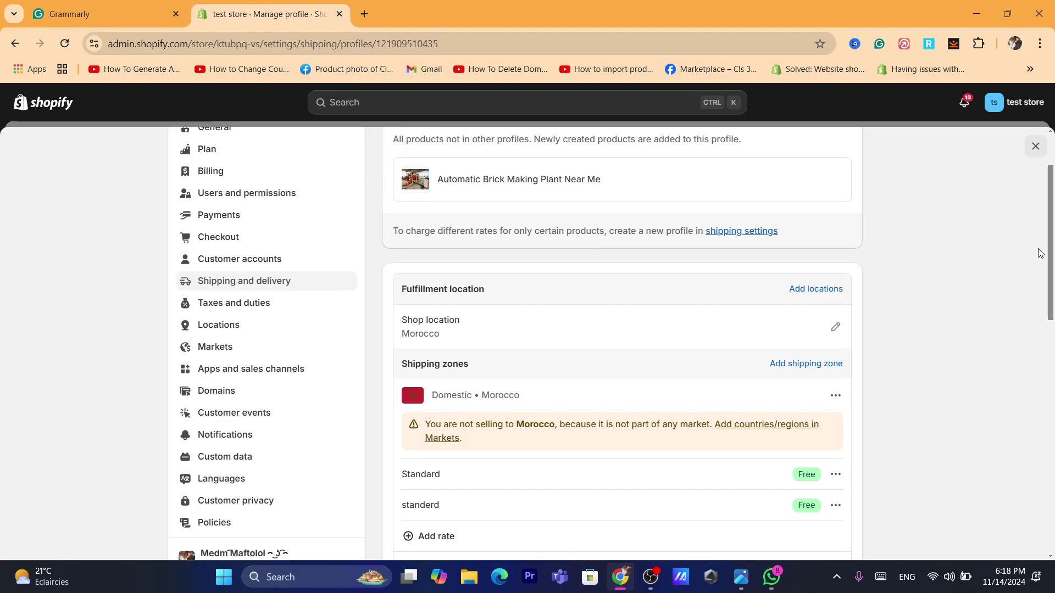
- Start a new market in Markets named 'Countries i ship to'
left_click(216, 354)
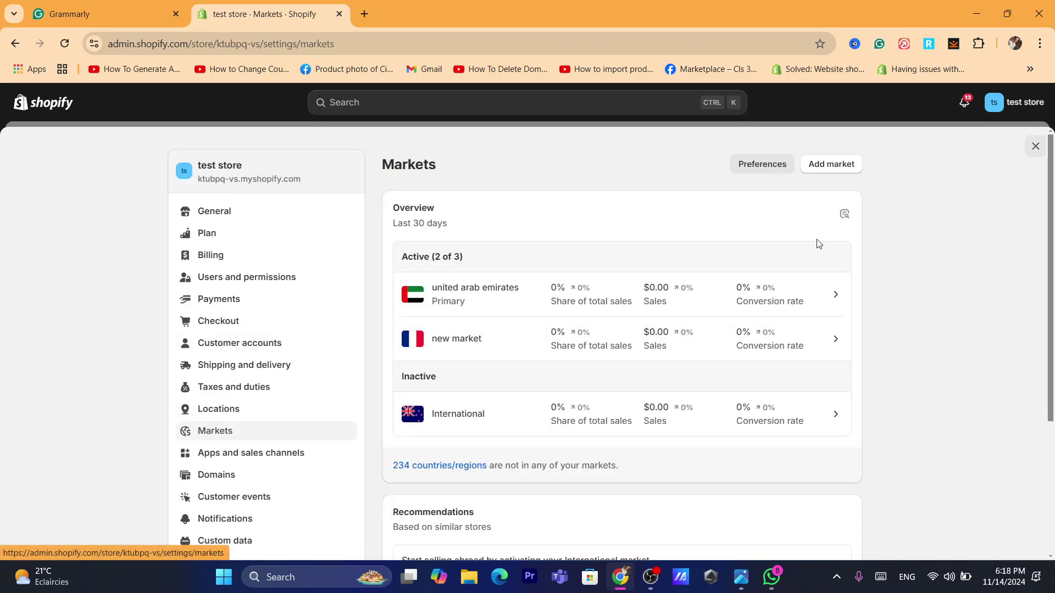
left_click(817, 164)
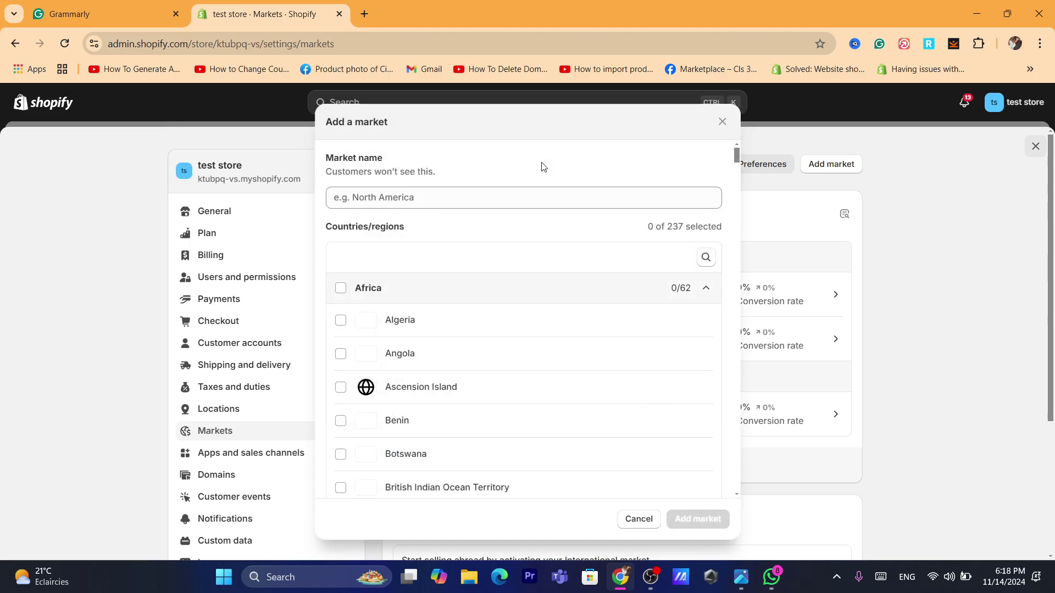
left_click(383, 203)
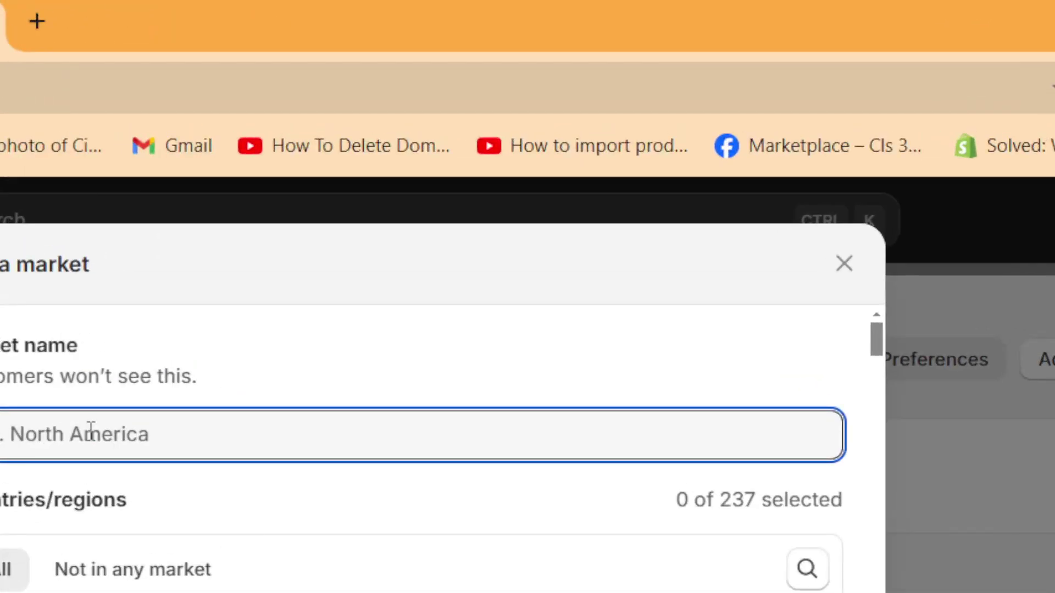
type("Countries i shi")
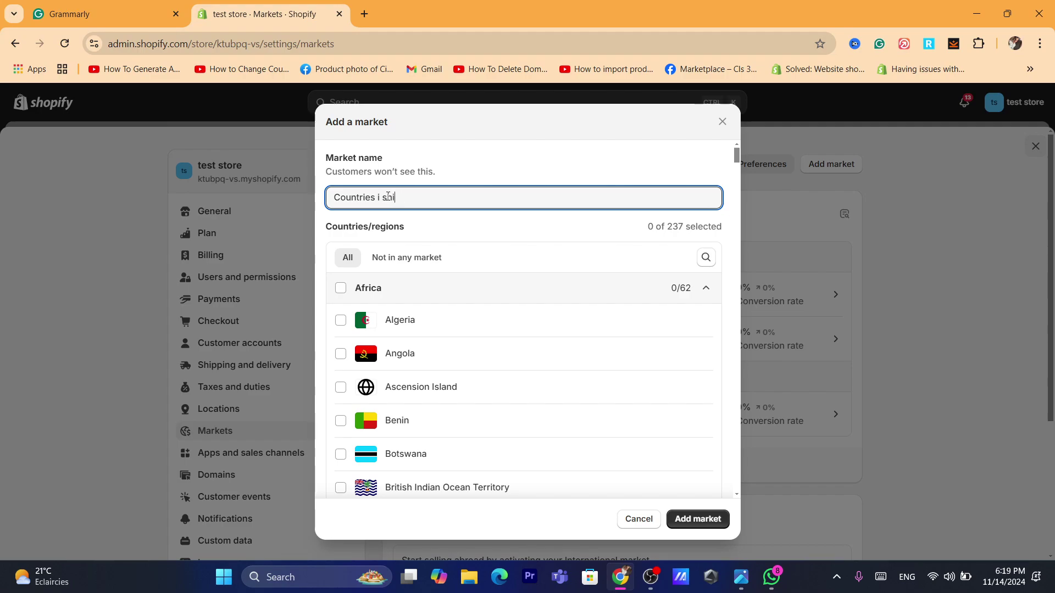
type("p to")
- Include all 52 Europe and 38 North America countries in the market
left_click(736, 157)
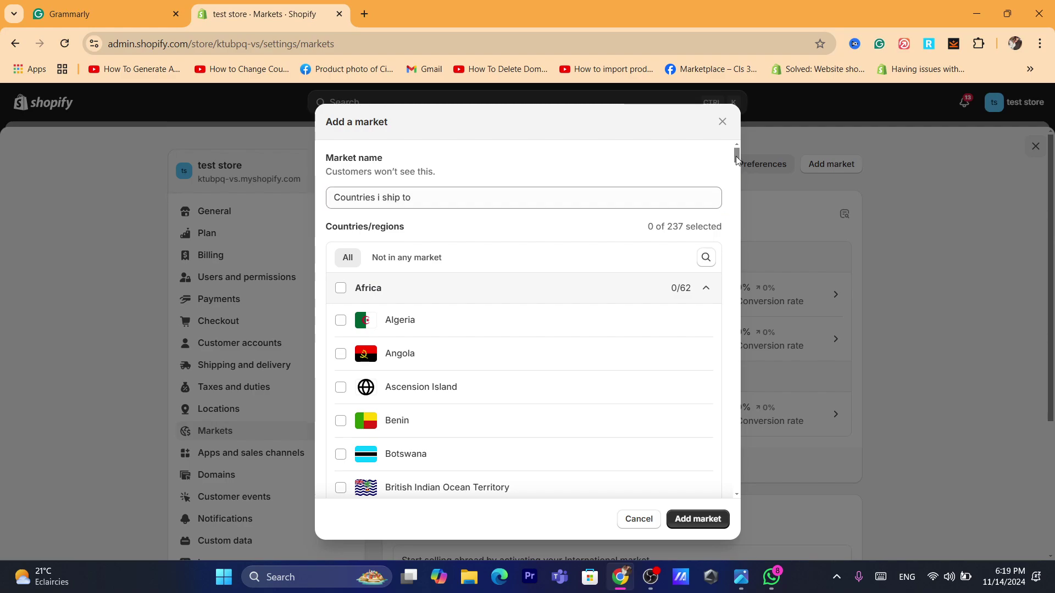
left_click_drag(737, 160, 733, 310)
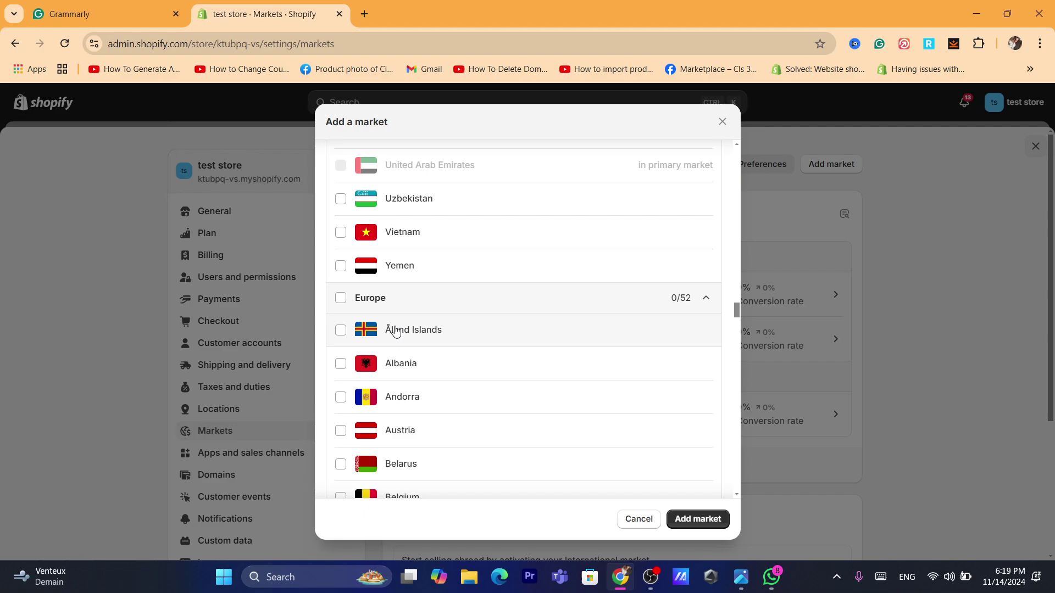
left_click(341, 298)
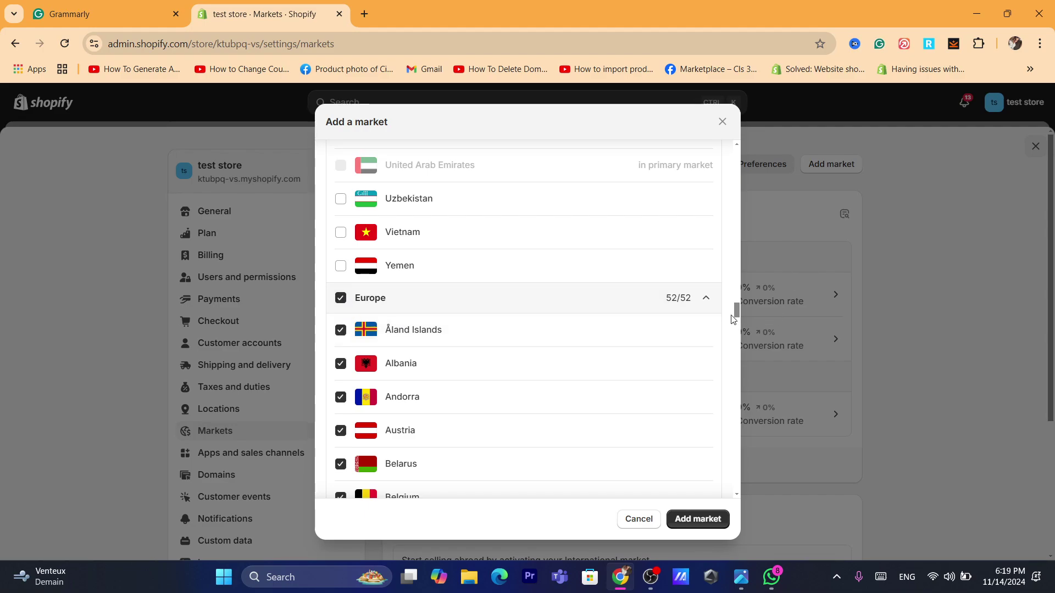
left_click_drag(734, 315, 743, 387)
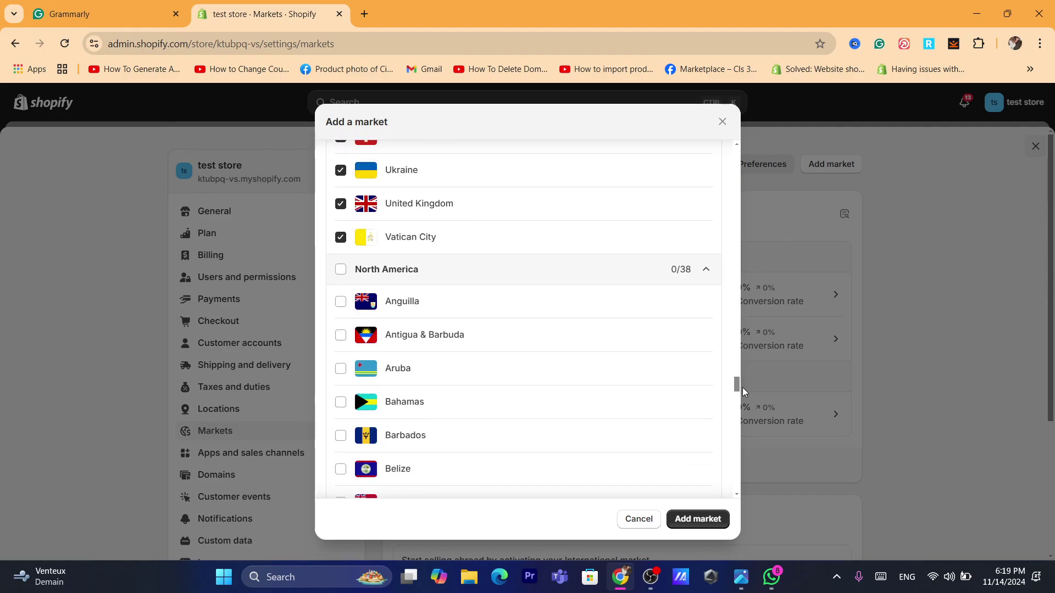
left_click(340, 269)
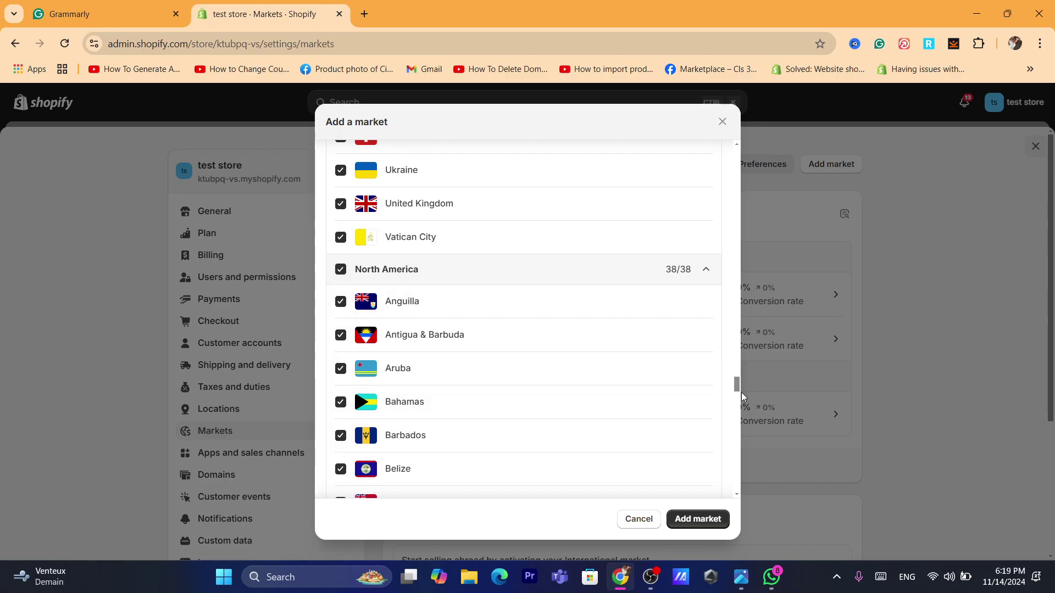
left_click_drag(737, 388, 742, 307)
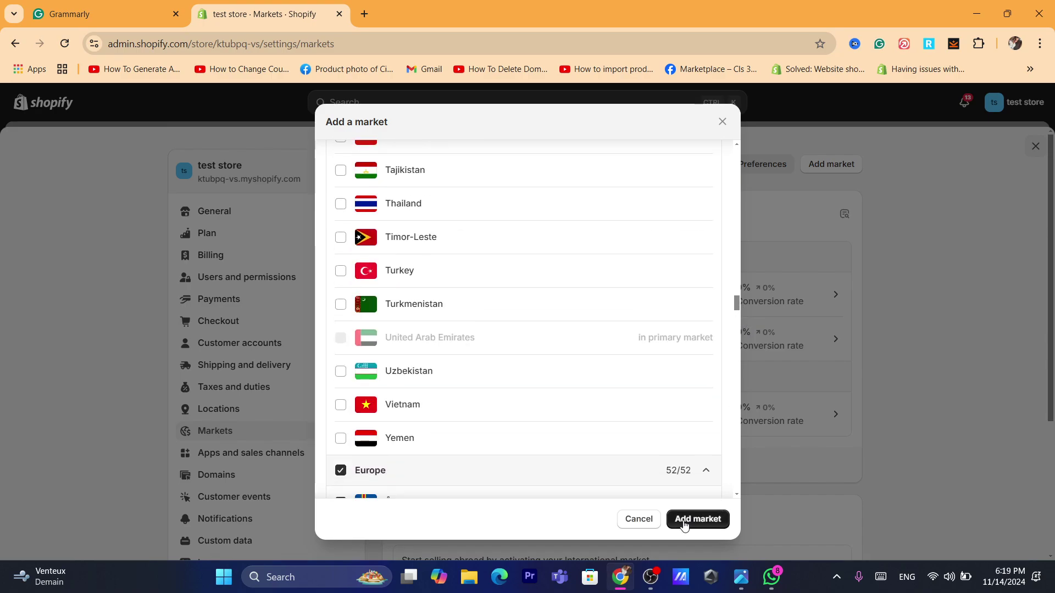
- Add the 'Countries i ship to' market, accepting that 'new market' is deleted, then reopen Shipping and delivery
left_click(697, 520)
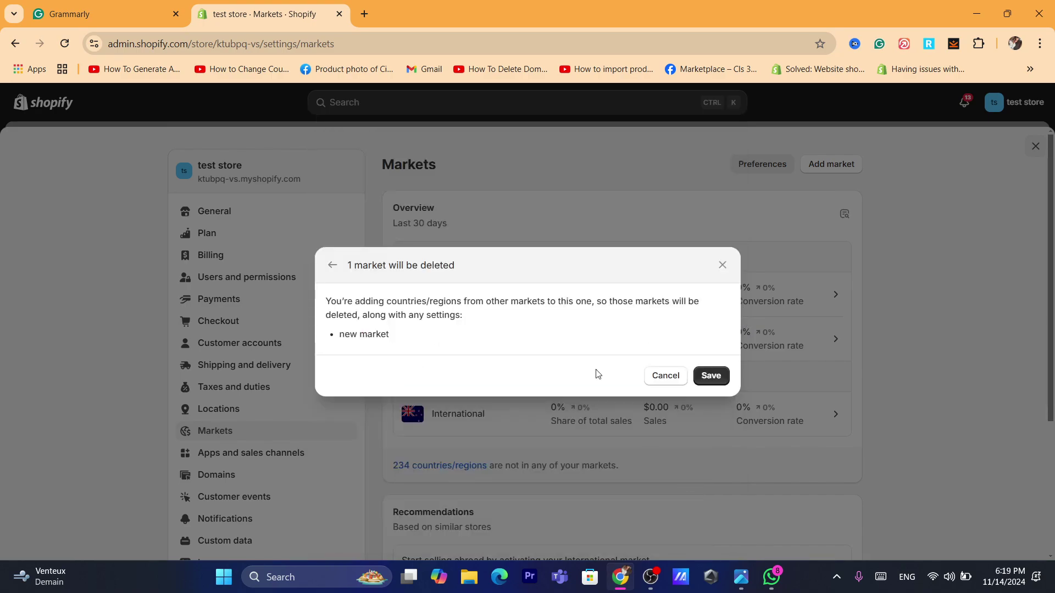
left_click(703, 377)
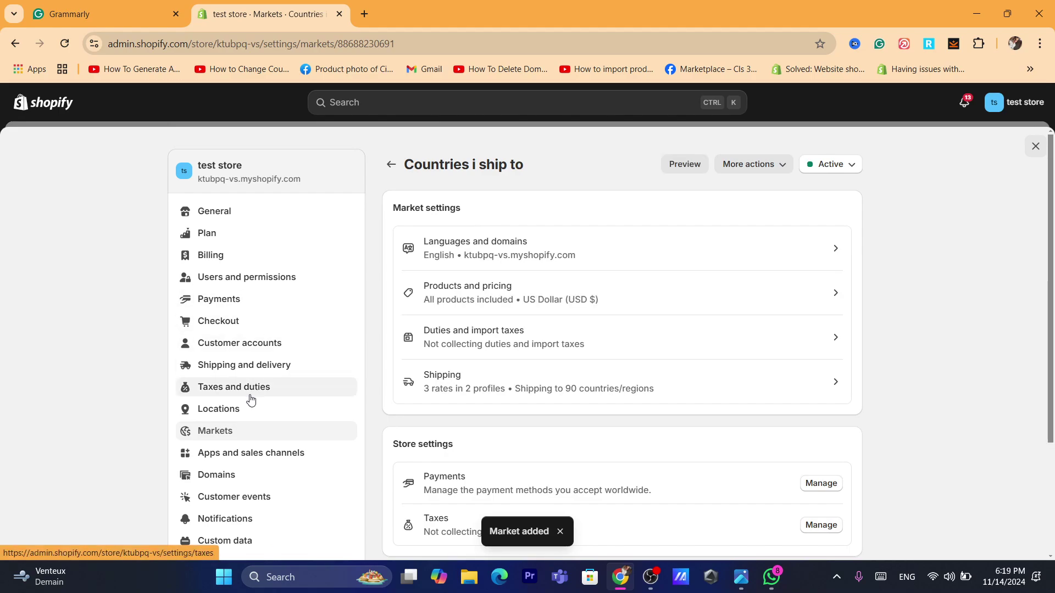
left_click(209, 371)
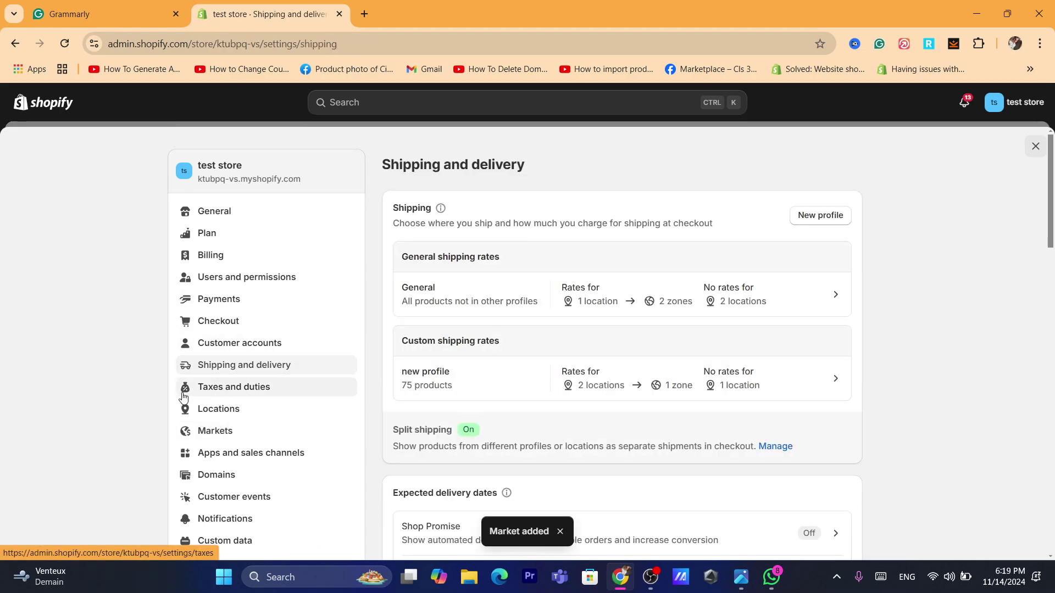
- Create and save a shipping profile named 'test profile' containing all 76 products
left_click(818, 216)
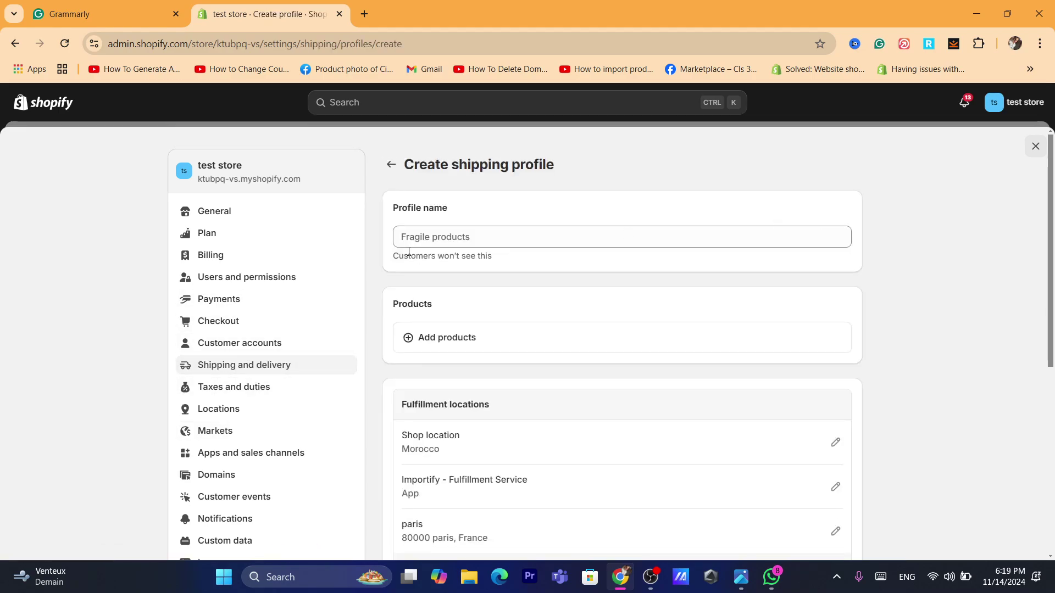
left_click(446, 237)
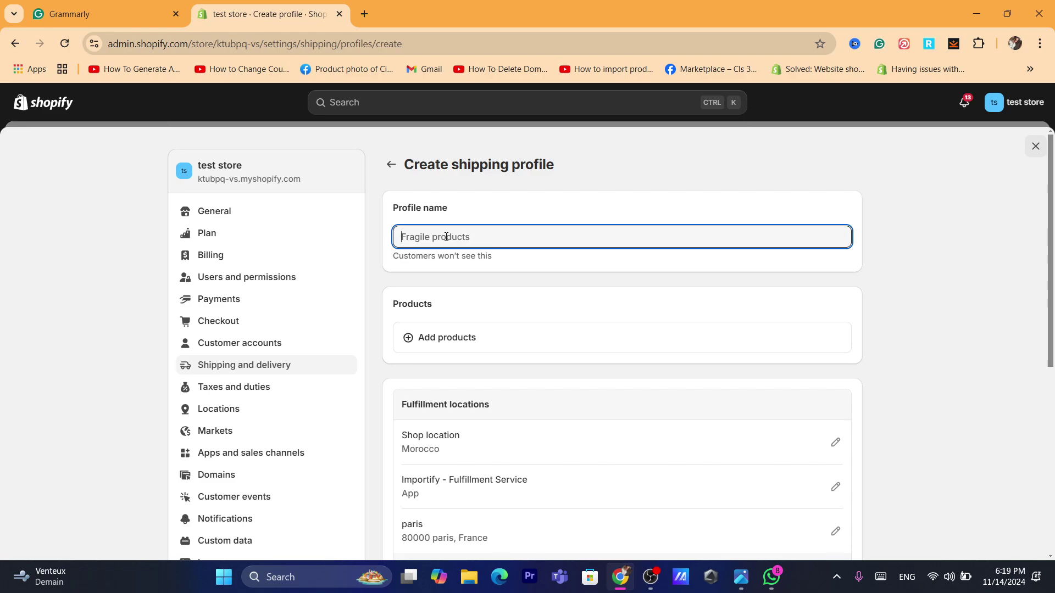
type("test profile")
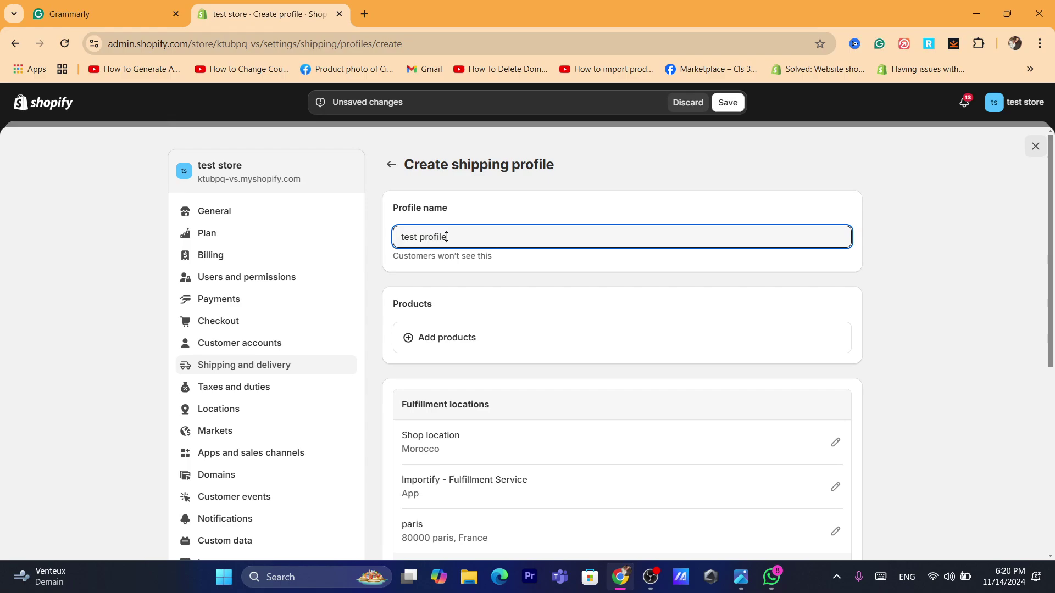
left_click(485, 341)
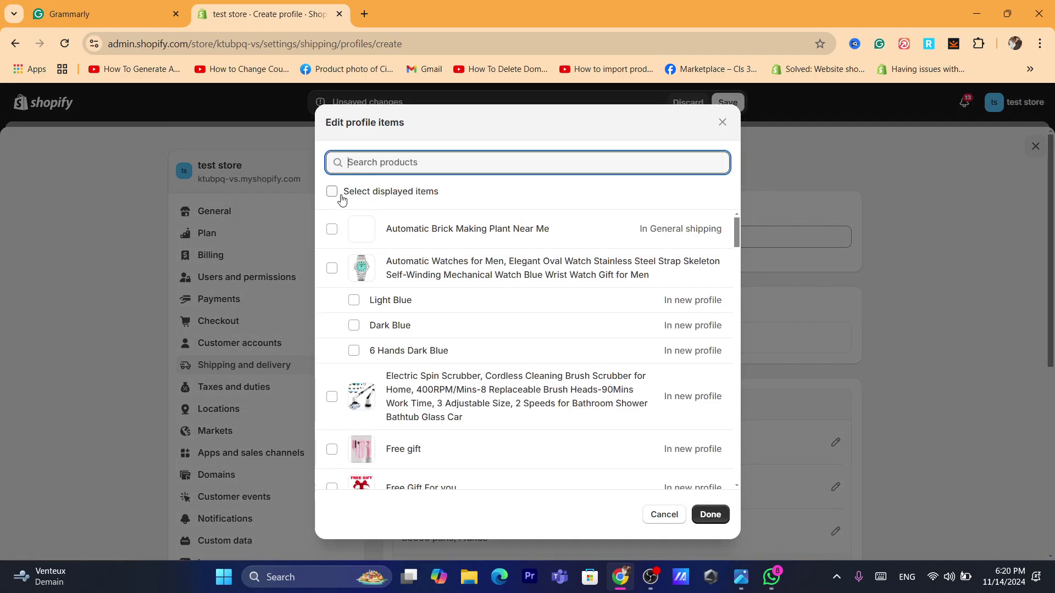
left_click(336, 193)
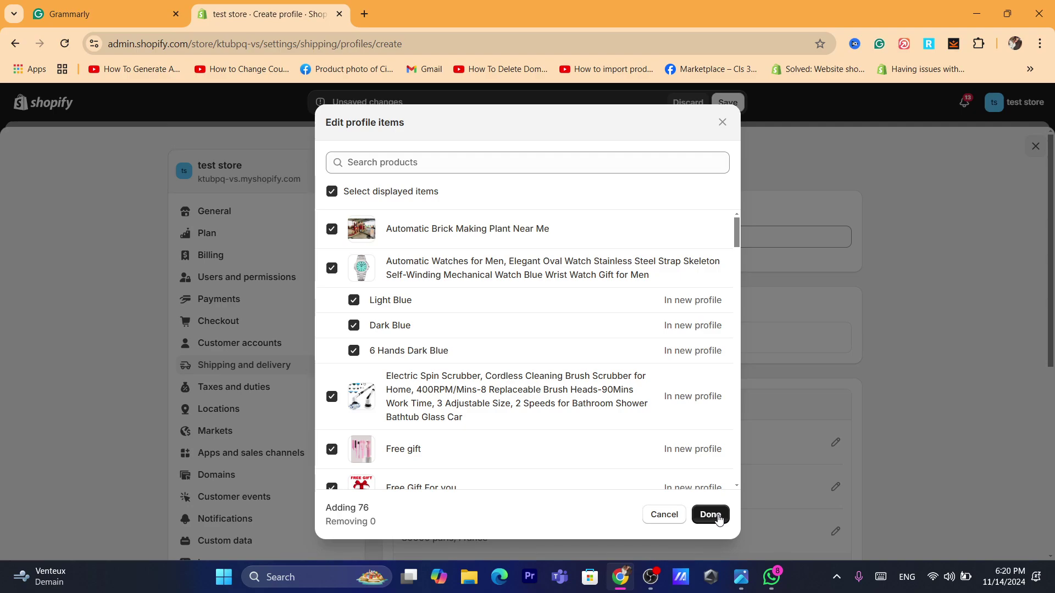
left_click(399, 45)
type("How To Fix Shopify Shipping Not Available For Selected Address")
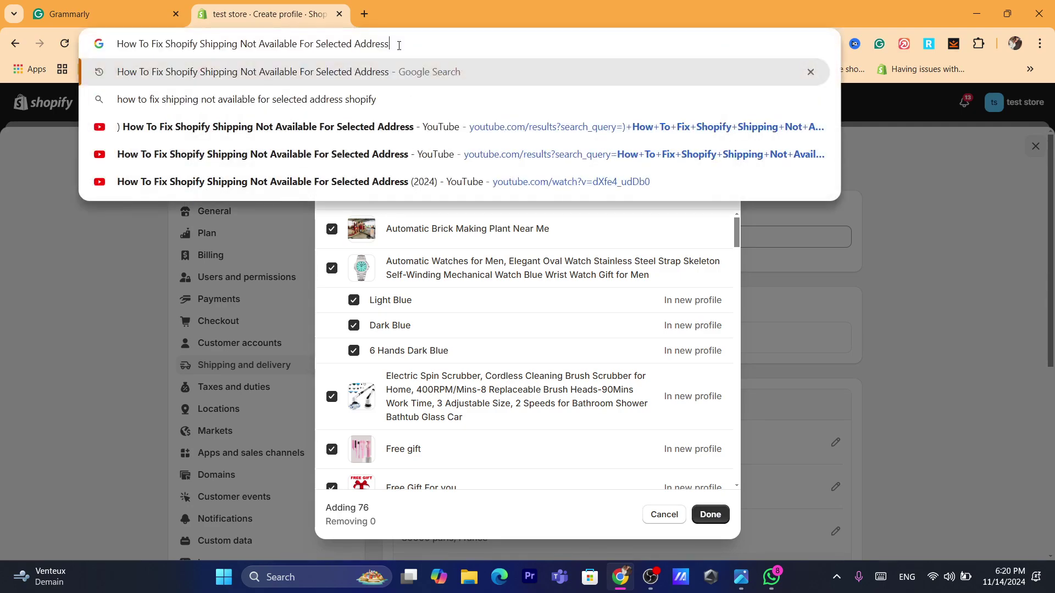
left_click(710, 515)
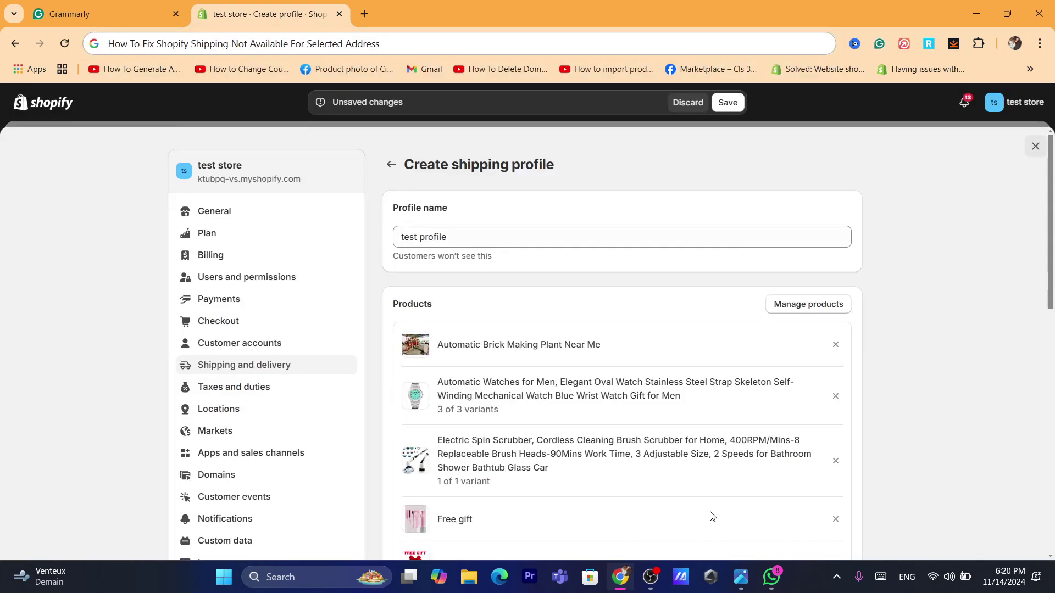
left_click(727, 102)
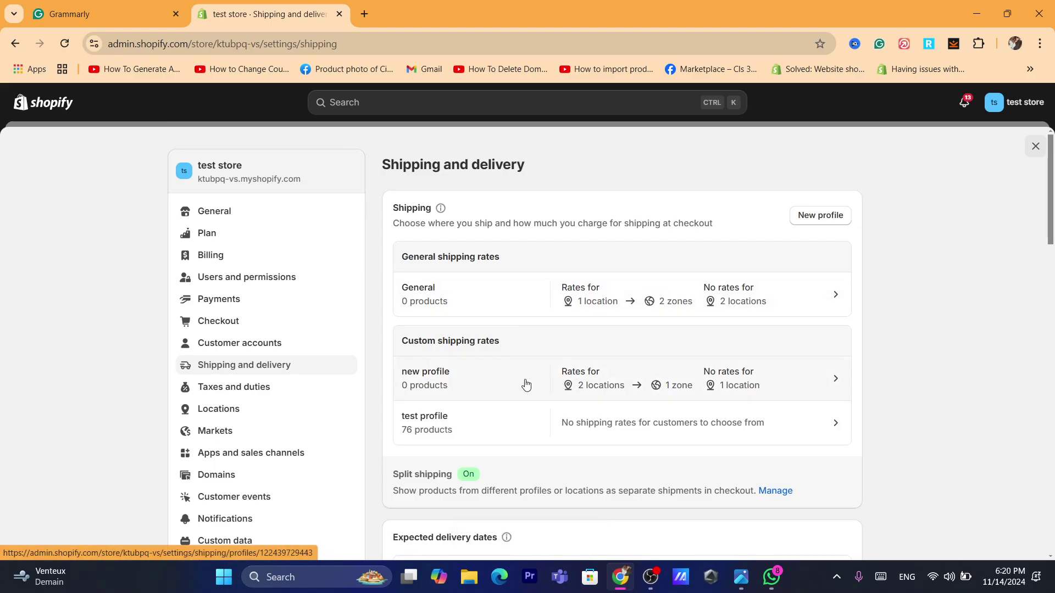
- Move all 76 products into the 'new profile' shipping profile
left_click(459, 388)
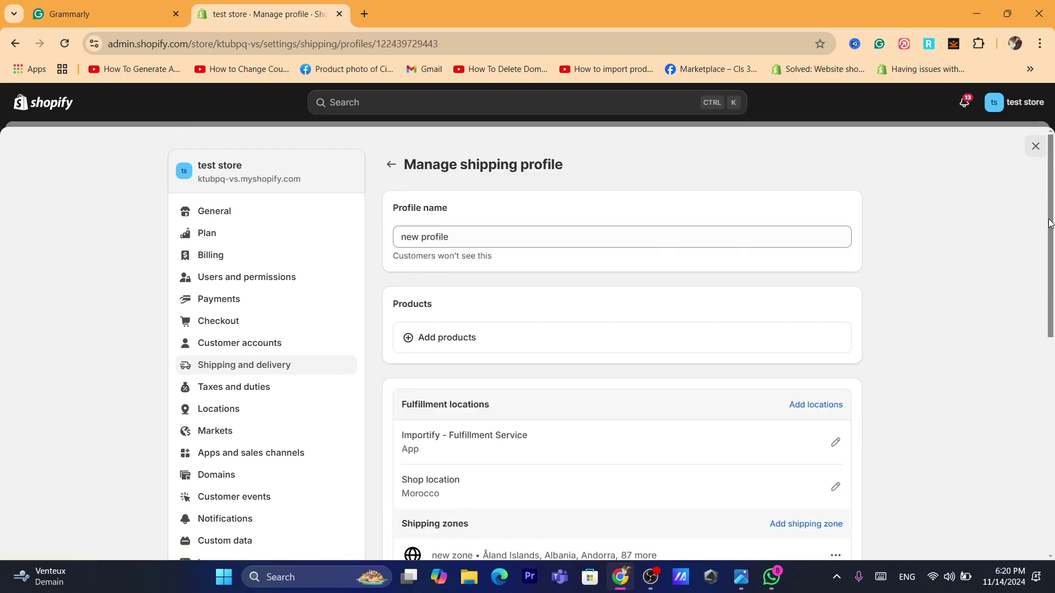
left_click_drag(1049, 222, 859, 248)
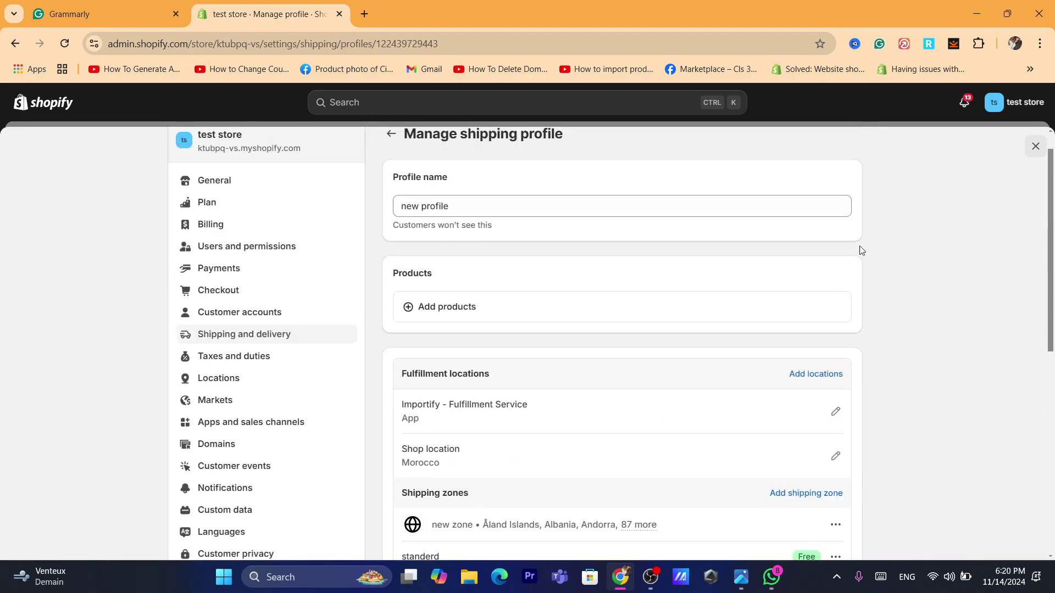
left_click(470, 315)
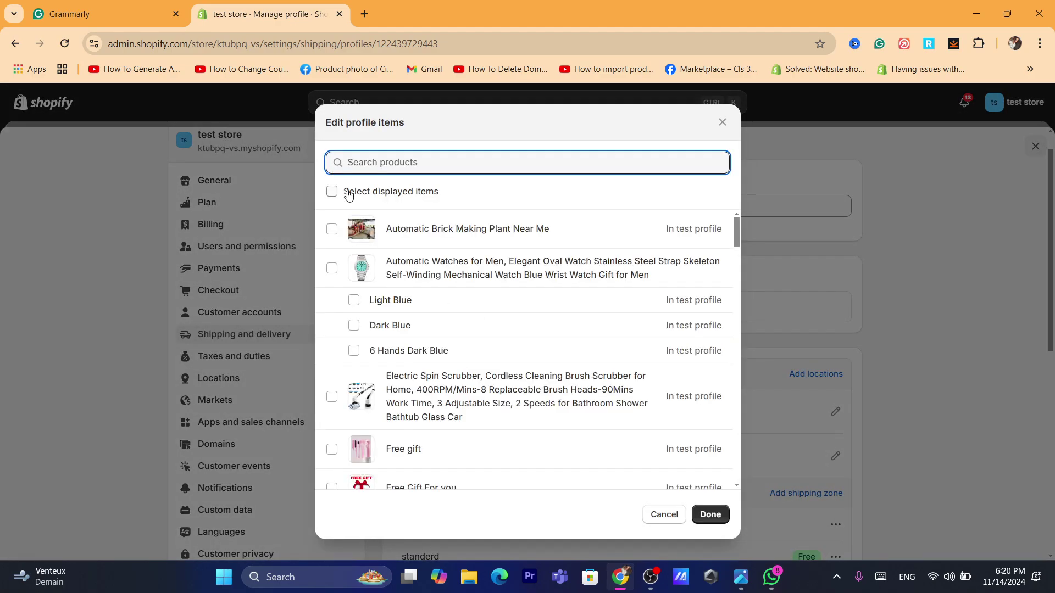
left_click(347, 193)
left_click(710, 514)
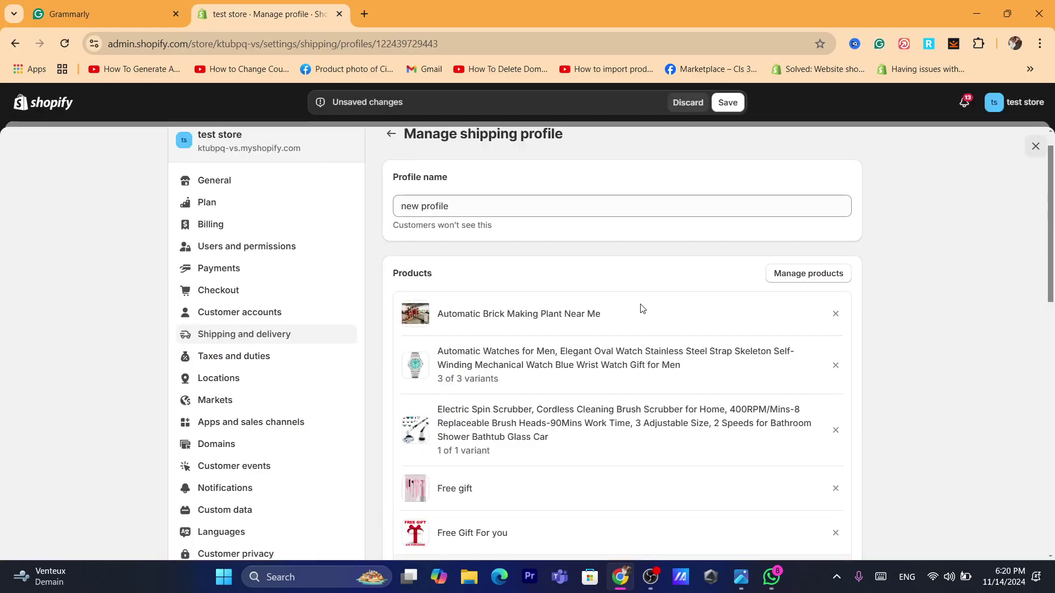
left_click_drag(1051, 236, 1053, 379)
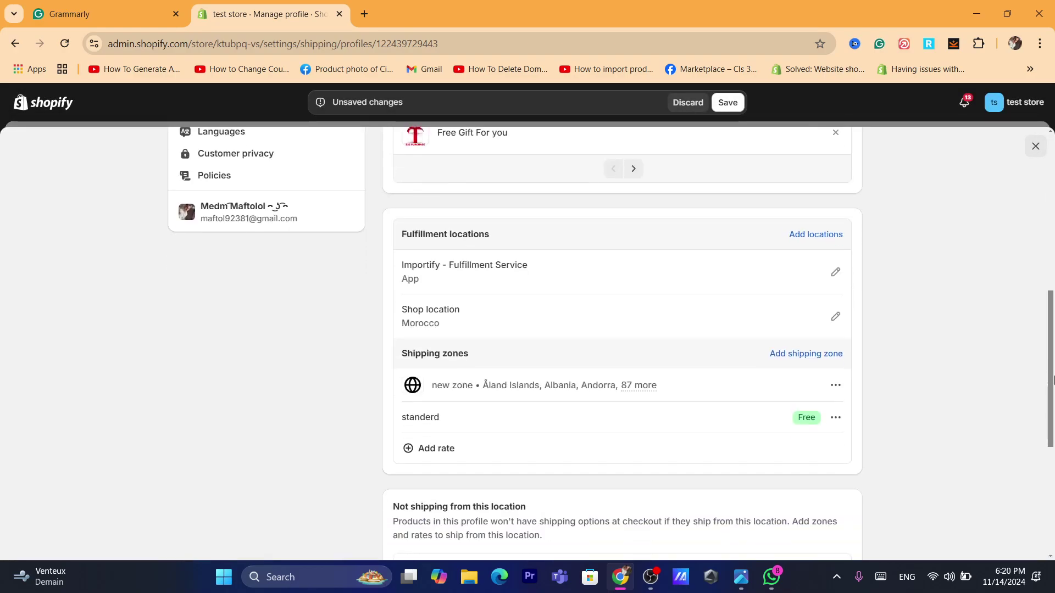
- Add a free 0.00 rate named standerd to the profile's zone and save the profile
left_click(431, 448)
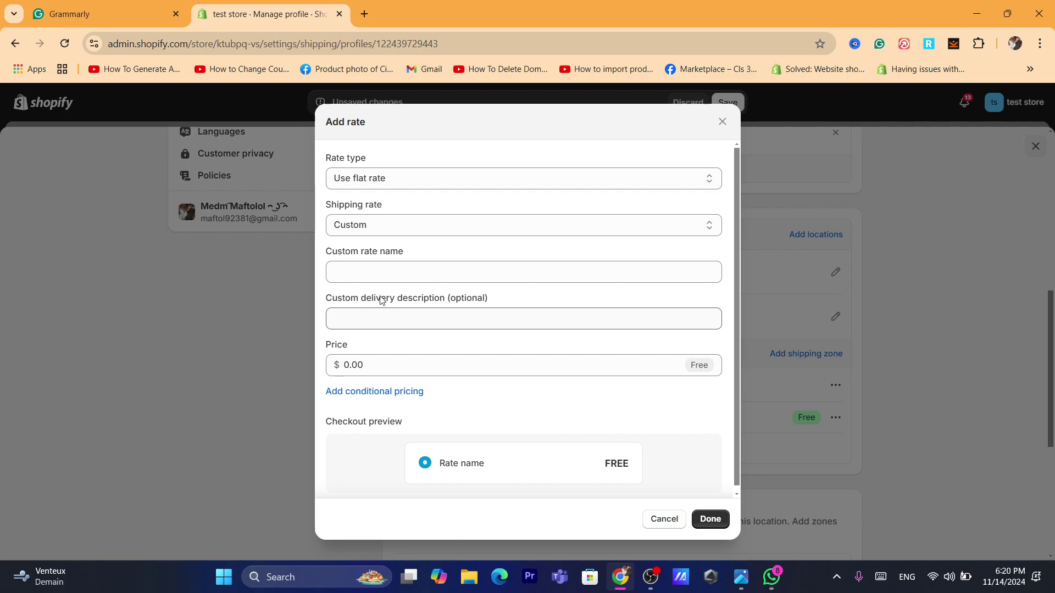
type("s")
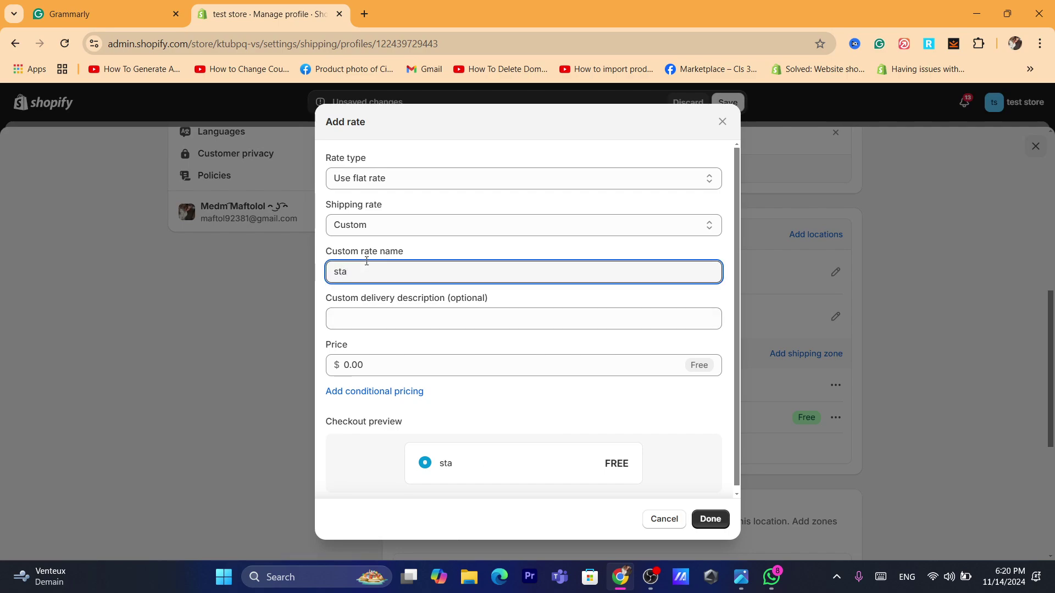
key("BackSpace")
type("st")
left_click(363, 365)
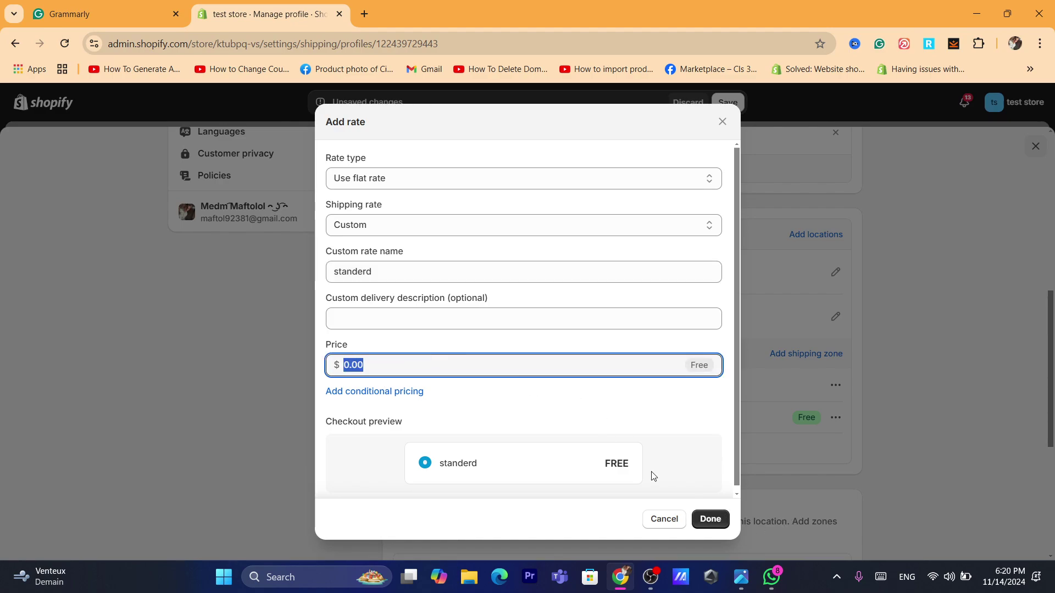
left_click(714, 523)
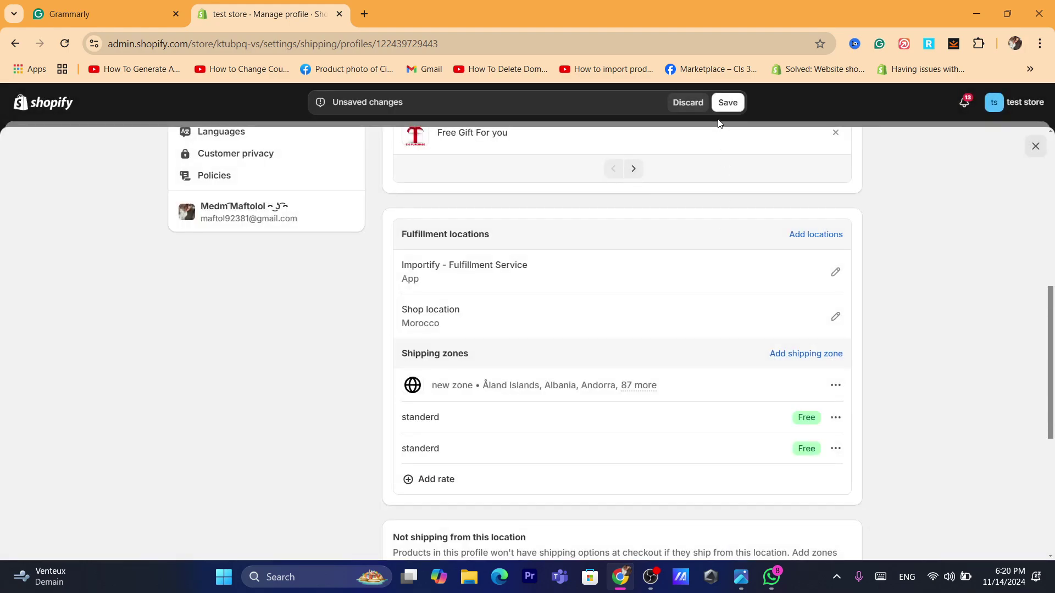
left_click(726, 103)
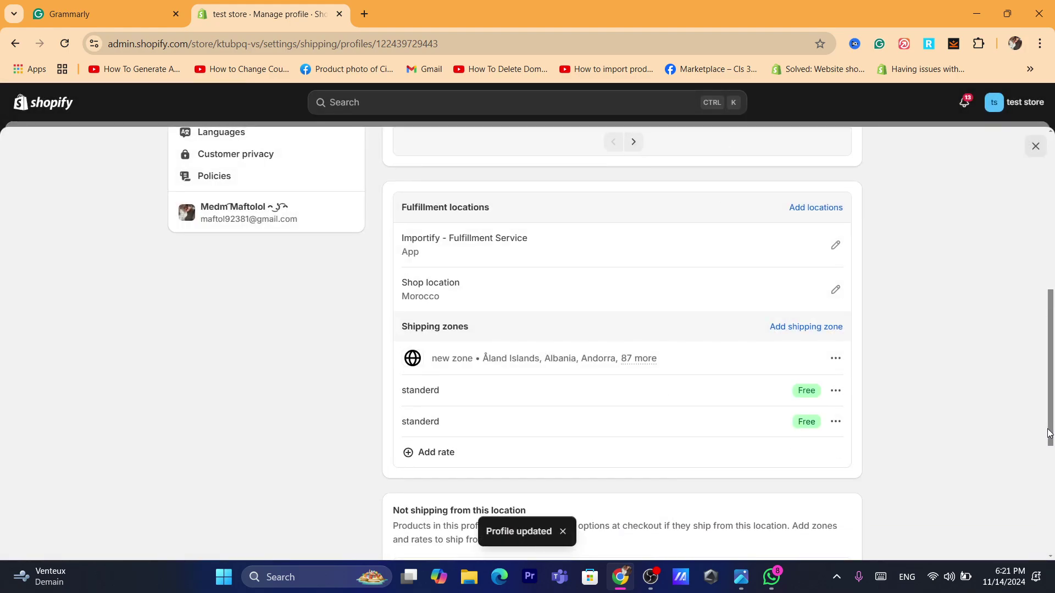
scroll(1026, 306, "up", 10)
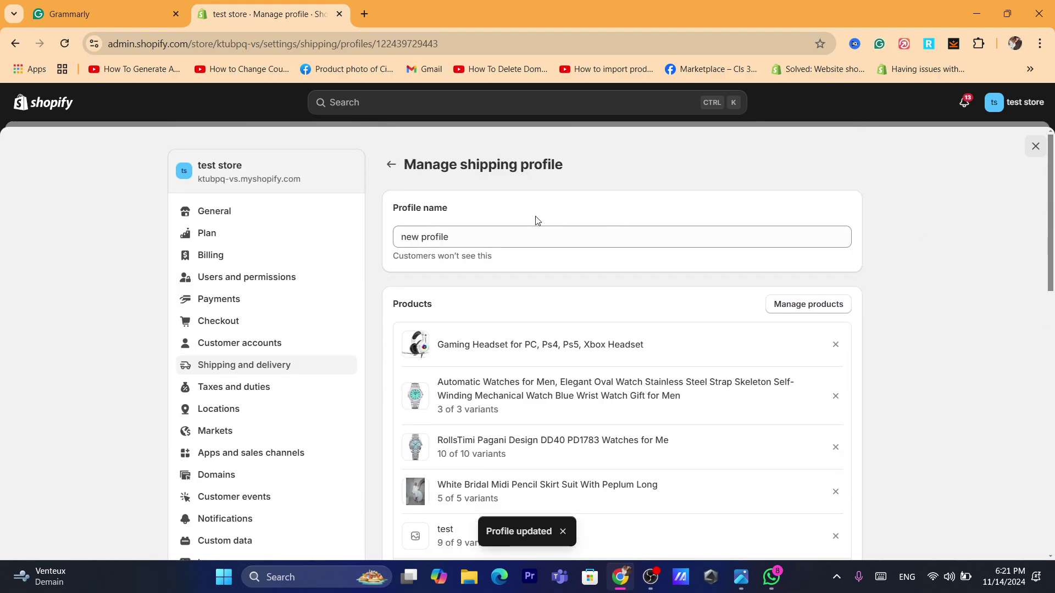
- Start a new profile named 'test', then discard the draft and return to Shipping and delivery
left_click(391, 164)
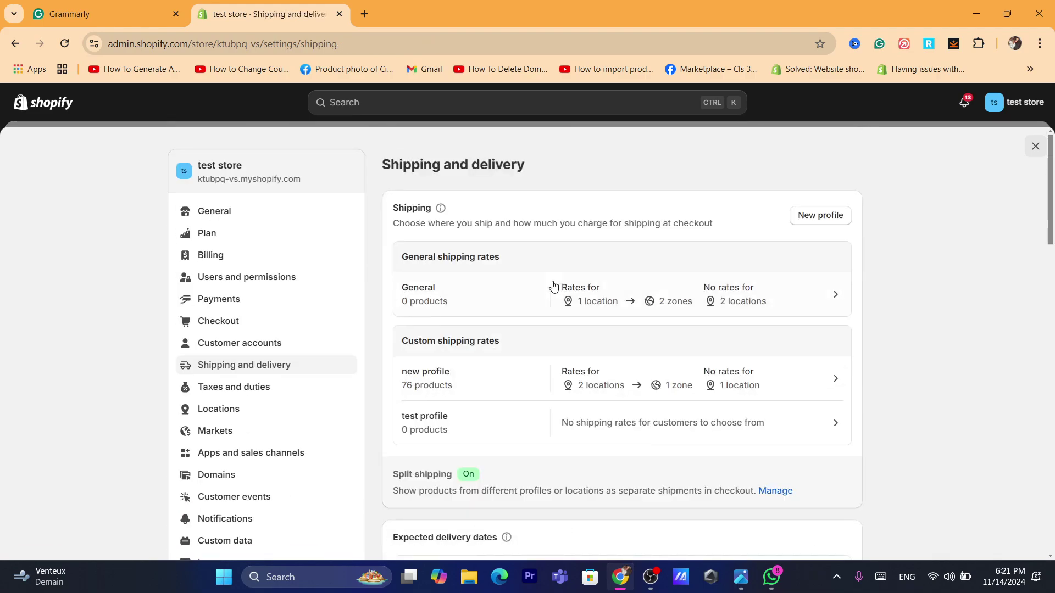
left_click(824, 216)
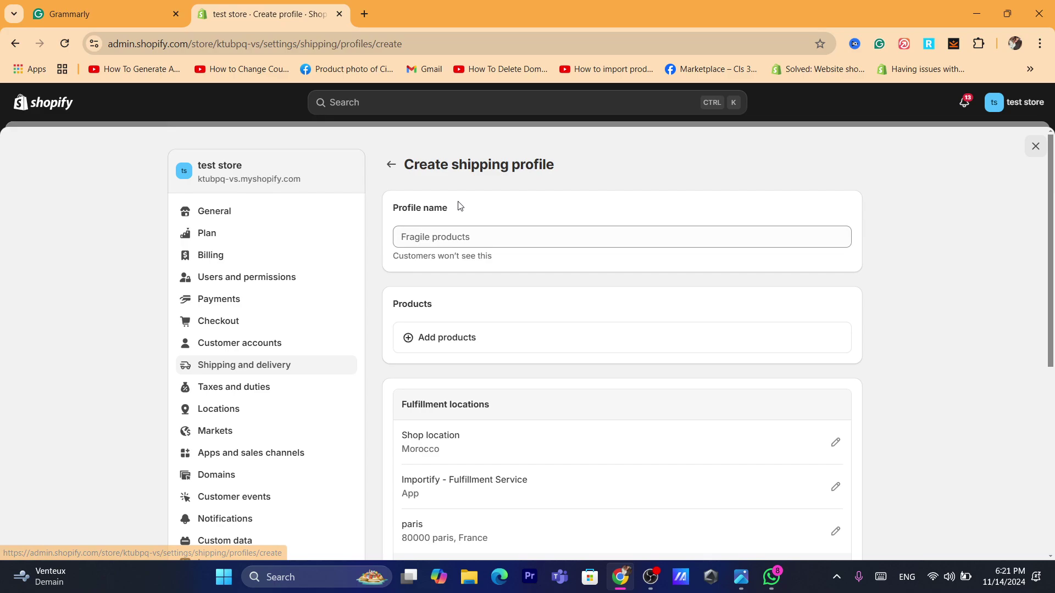
left_click(445, 239)
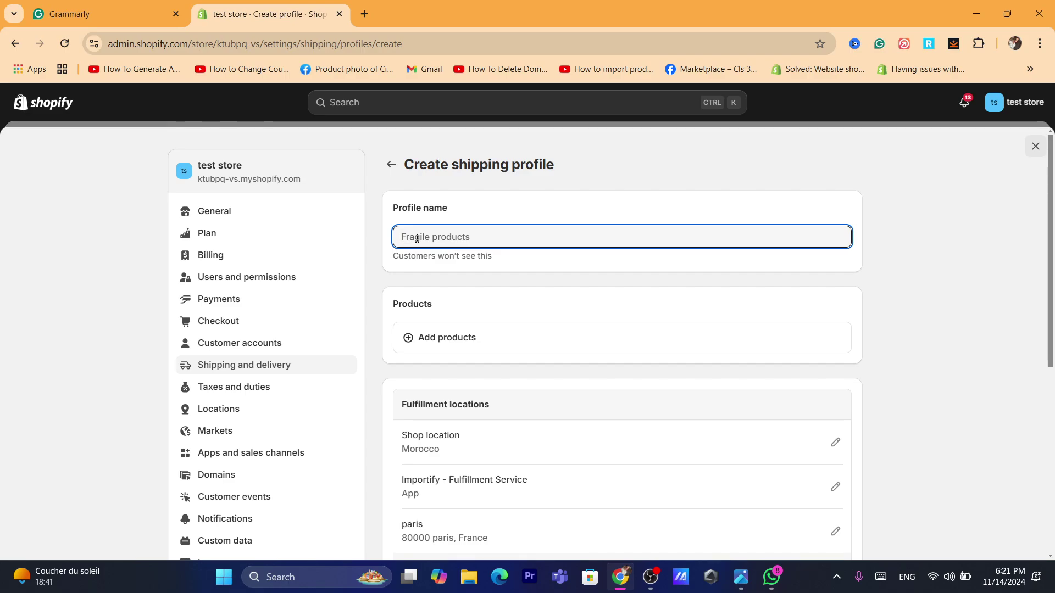
type("test")
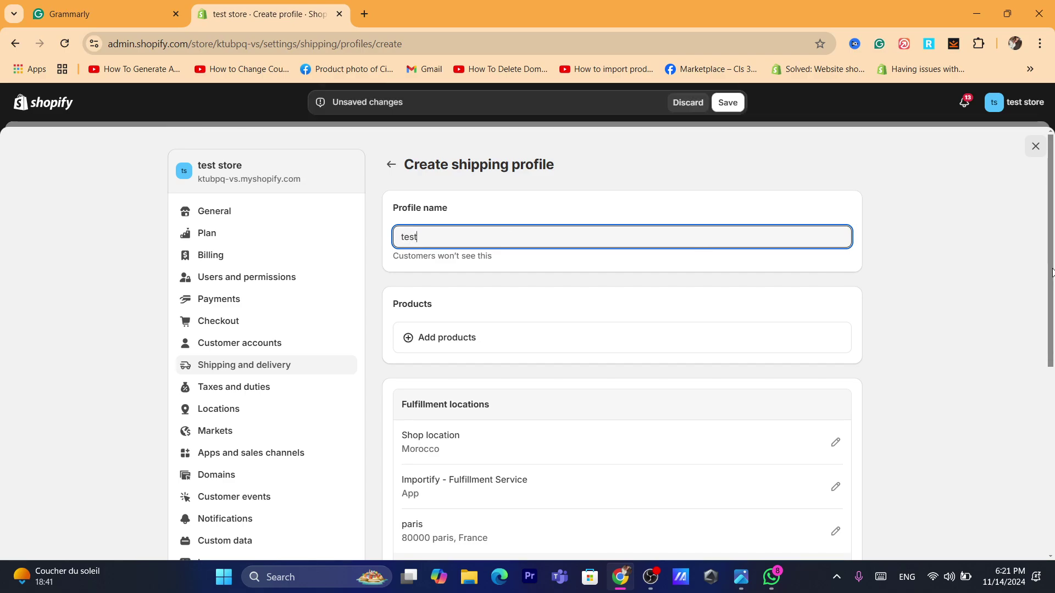
left_click_drag(1052, 273, 1052, 320)
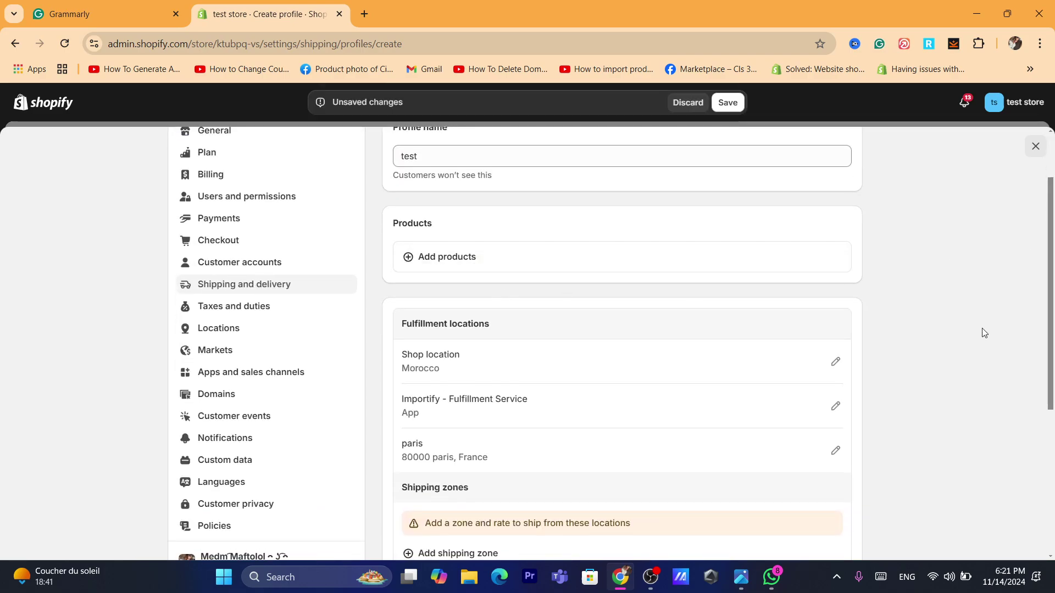
left_click_drag(1051, 341, 1052, 298)
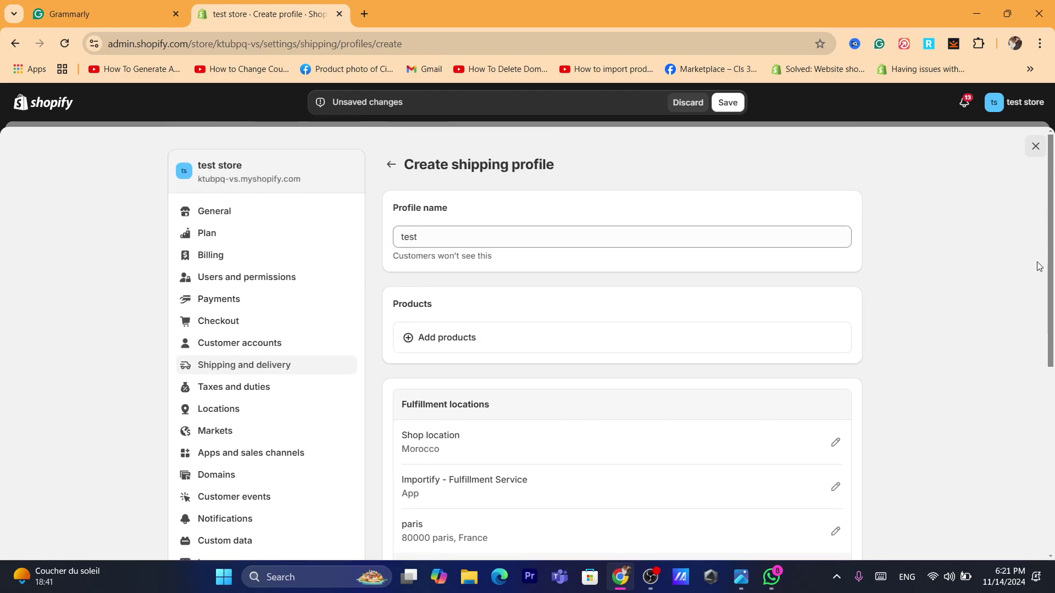
left_click(391, 164)
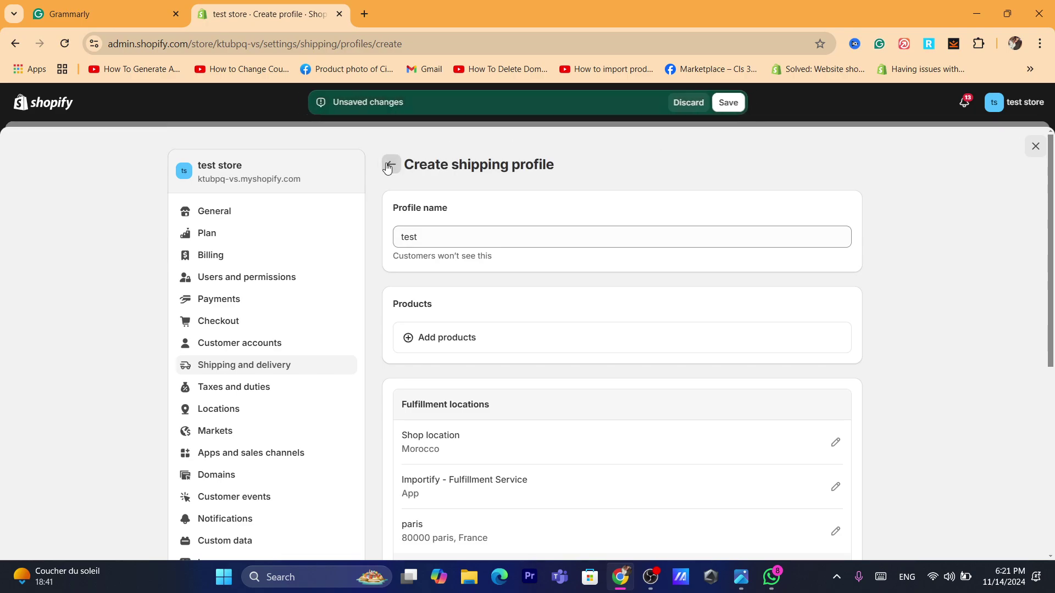
left_click(683, 103)
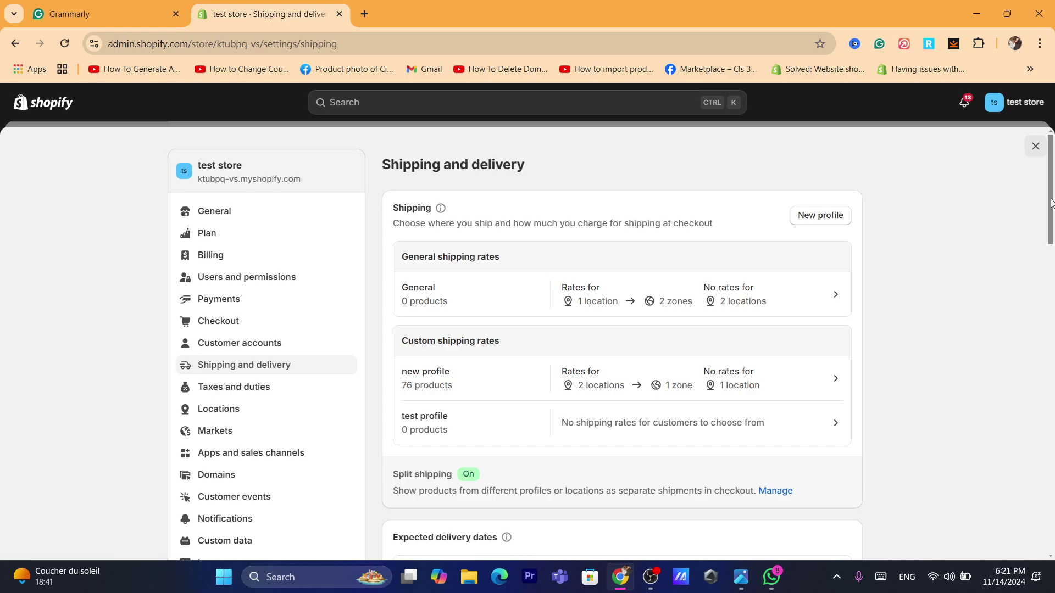
left_click_drag(1050, 203, 1035, 173)
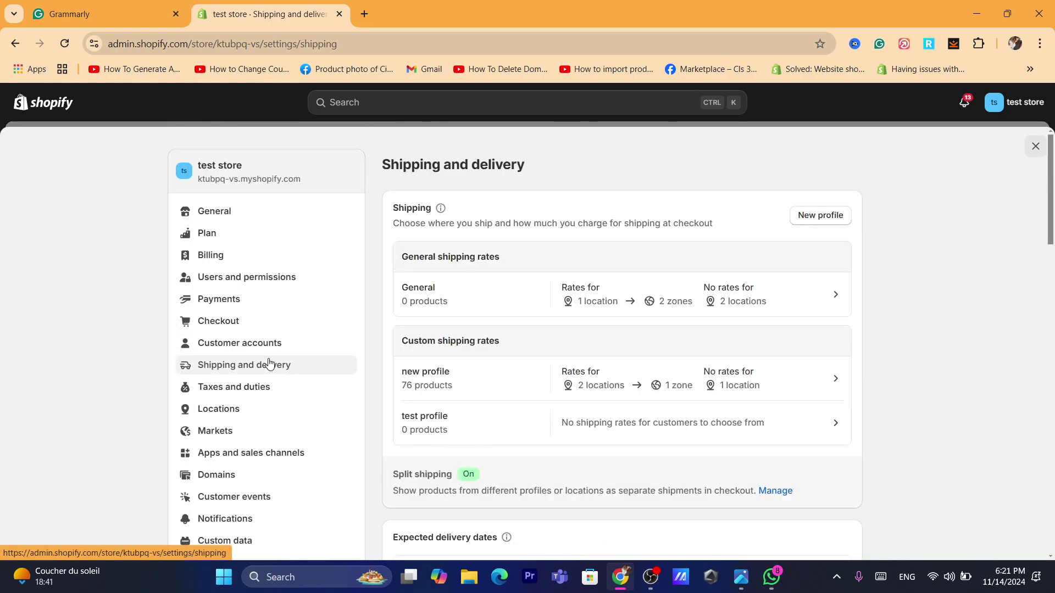
- Open Locations, view the paris location's details, and return to the Locations list
left_click(208, 414)
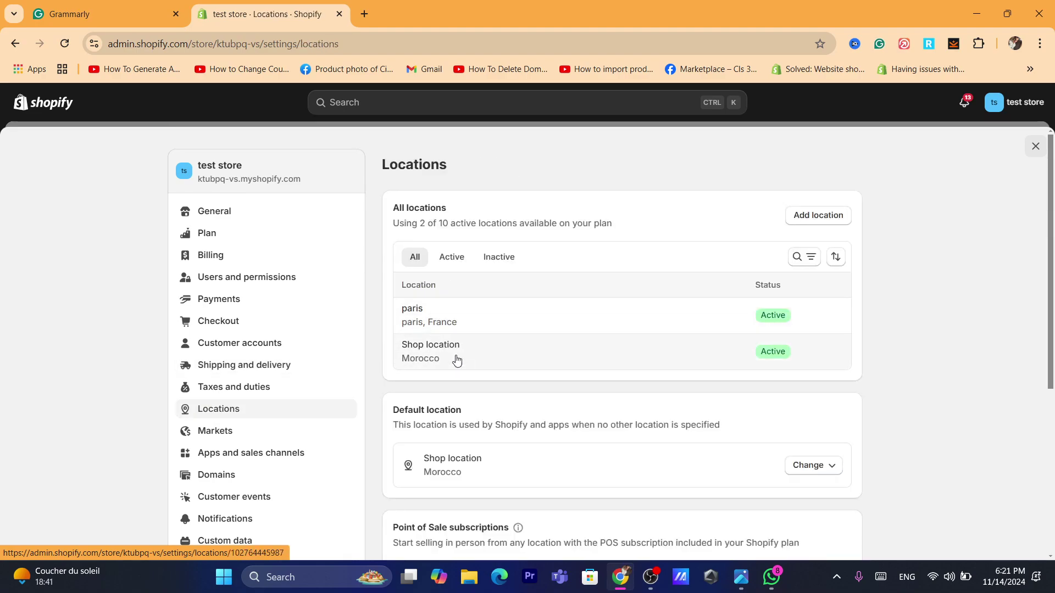
left_click(439, 317)
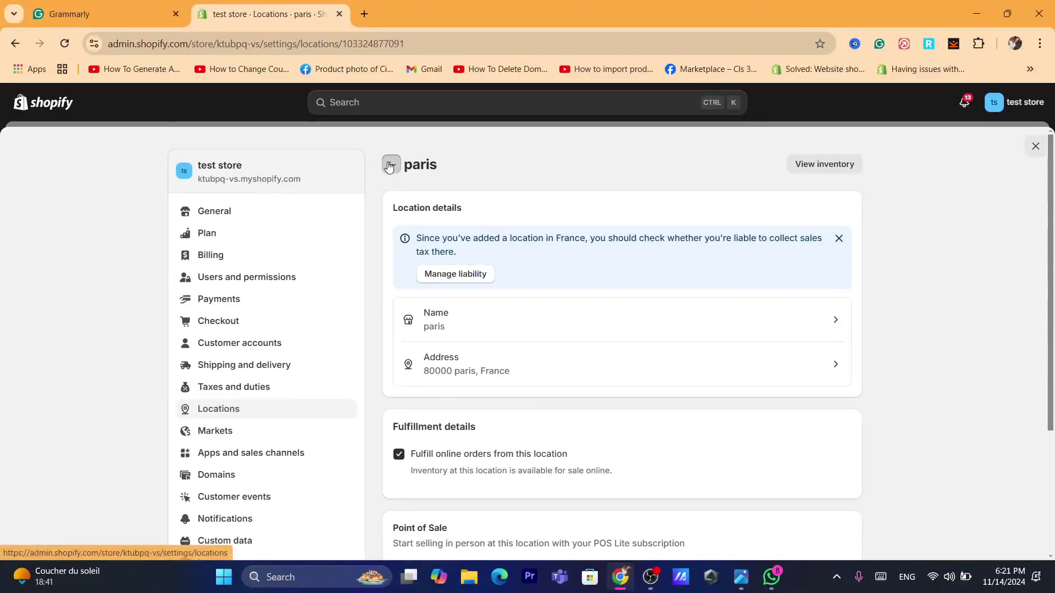
left_click(391, 165)
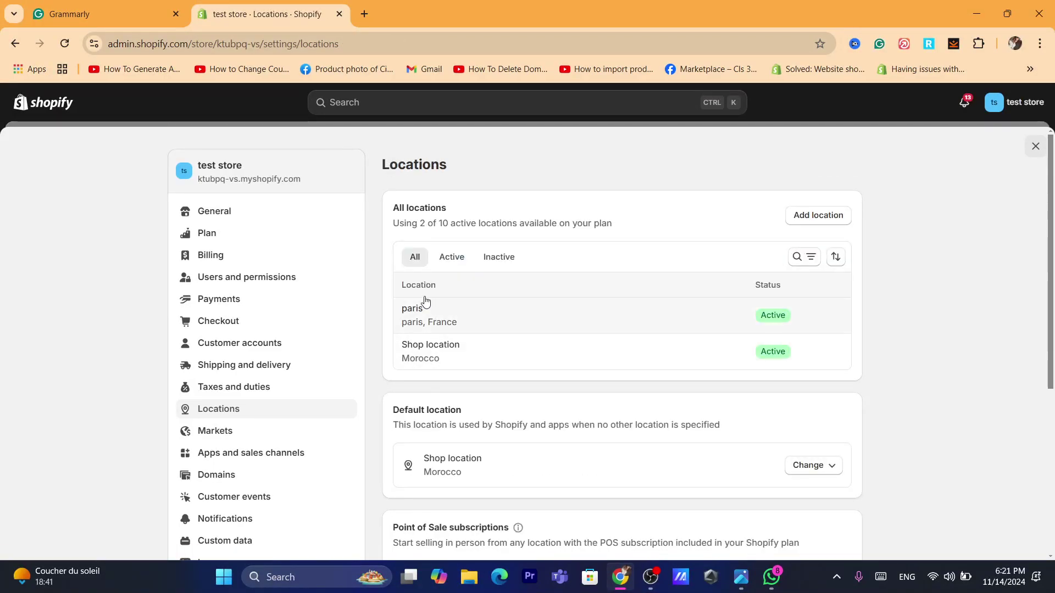